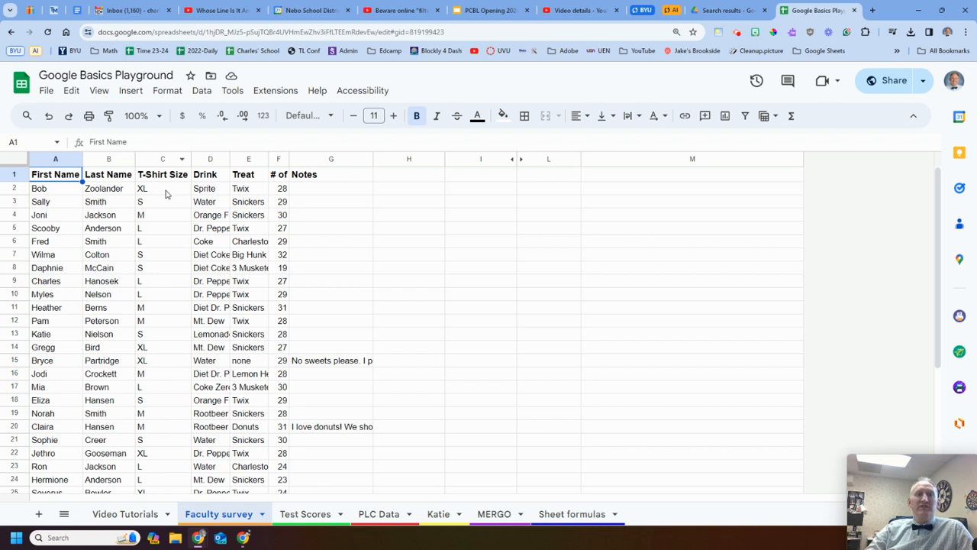
Step: Insert a pie chart of the T-Shirt Size column and move it clear of the survey data, over the empty columns beside it
click(157, 161)
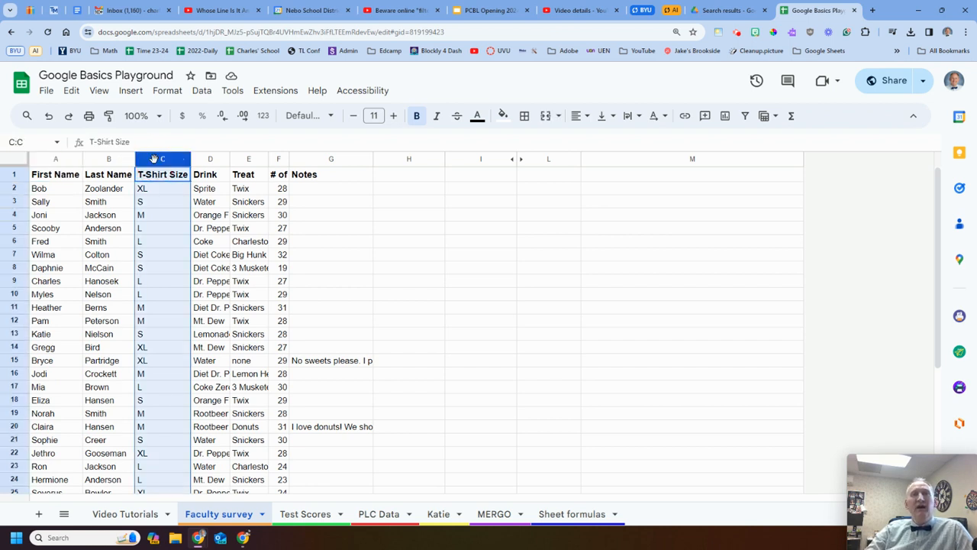
click(131, 91)
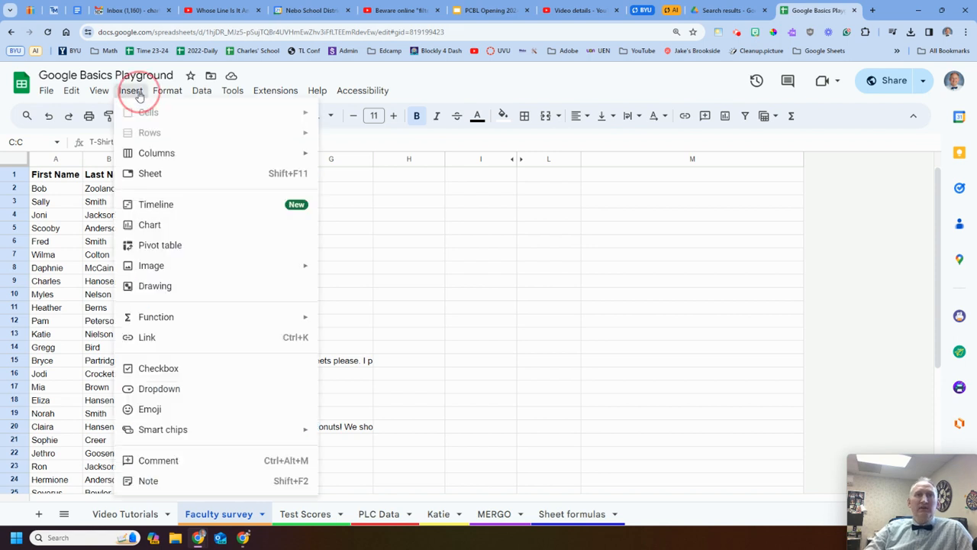
click(172, 231)
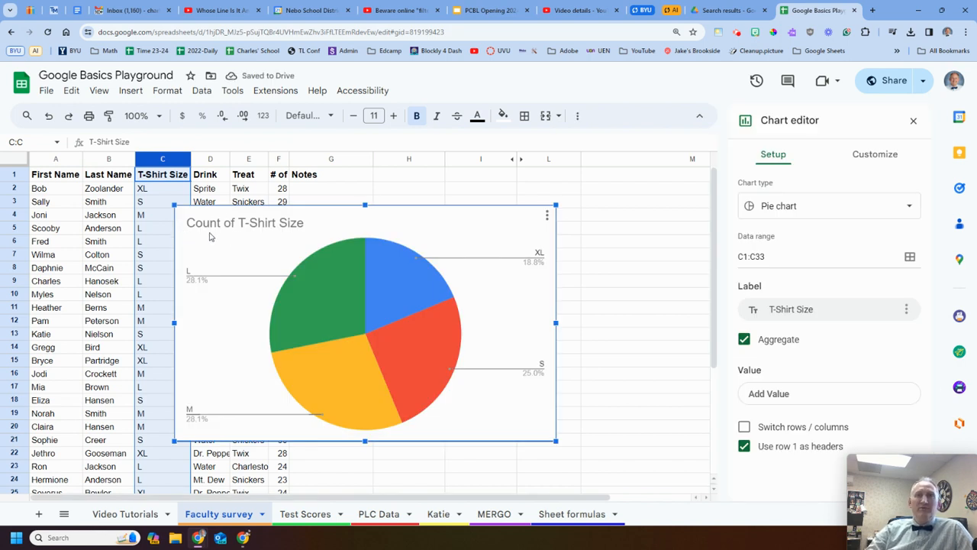
drag(245, 245, 388, 225)
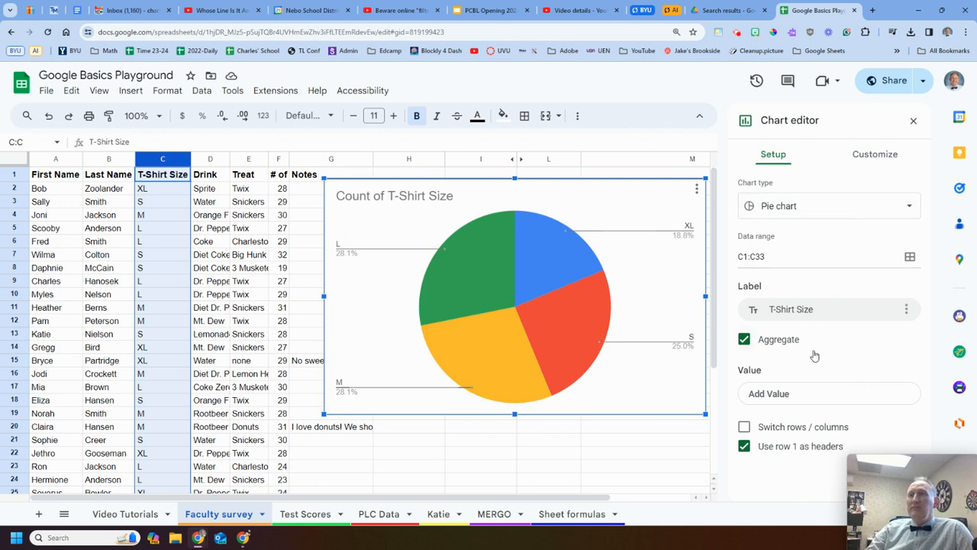
Step: Try the Maximize option in the chart style settings, turn it off again, and look through the available chart fonts
click(877, 156)
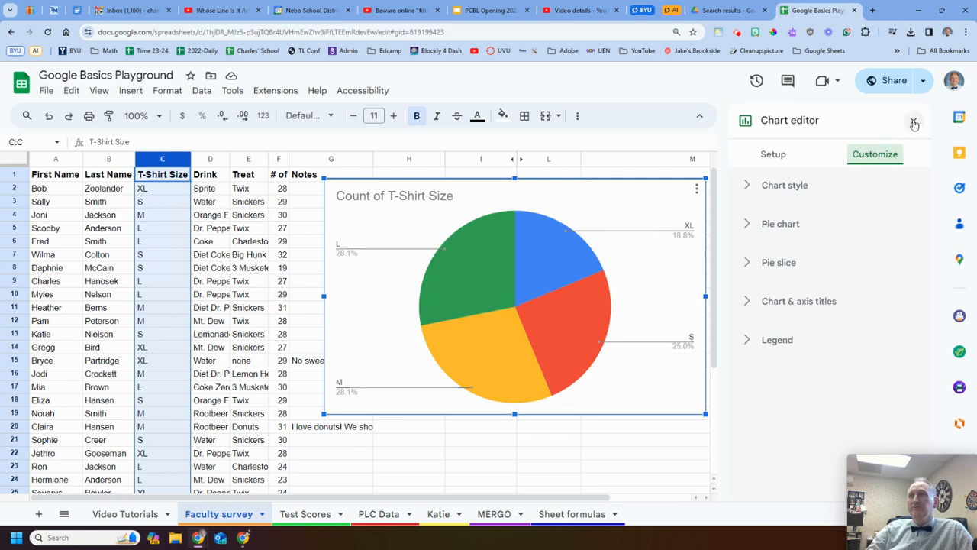
click(748, 187)
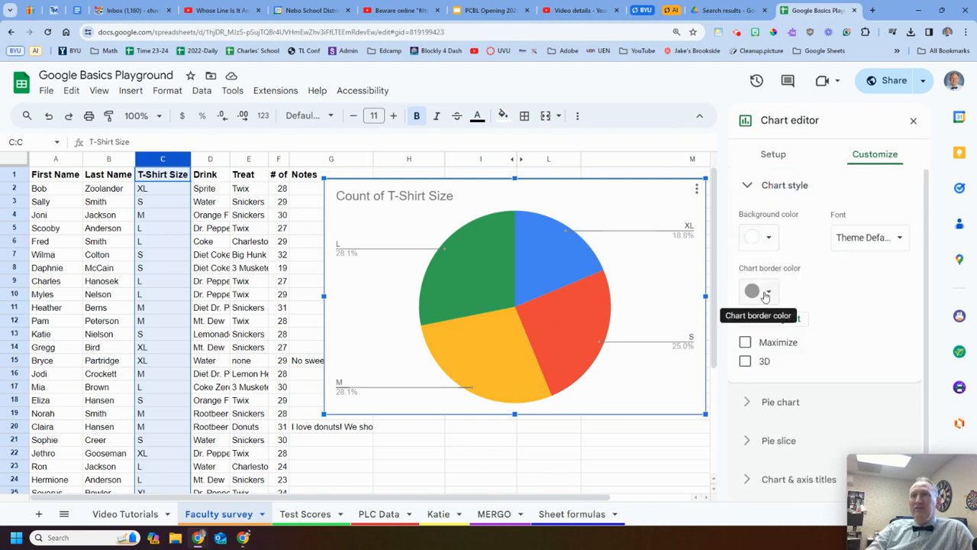
click(790, 346)
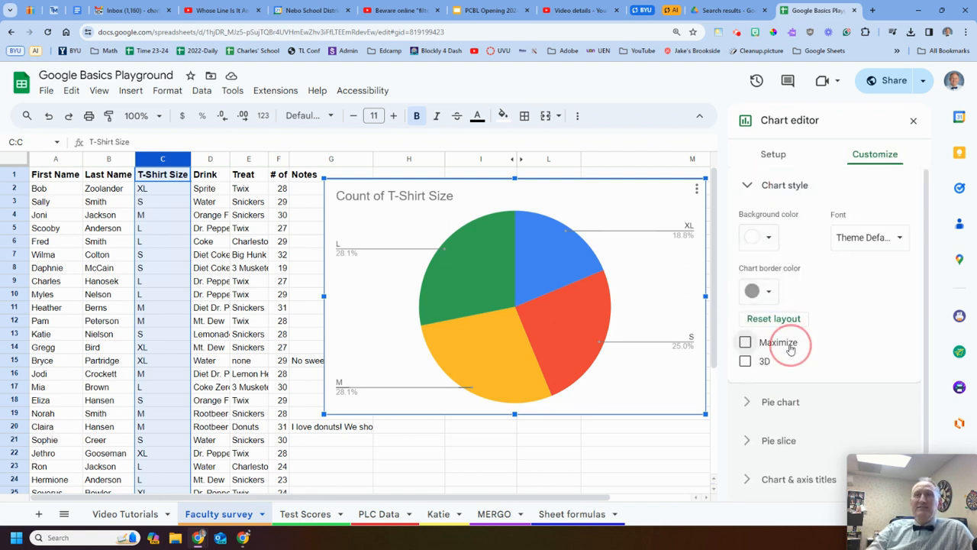
click(790, 347)
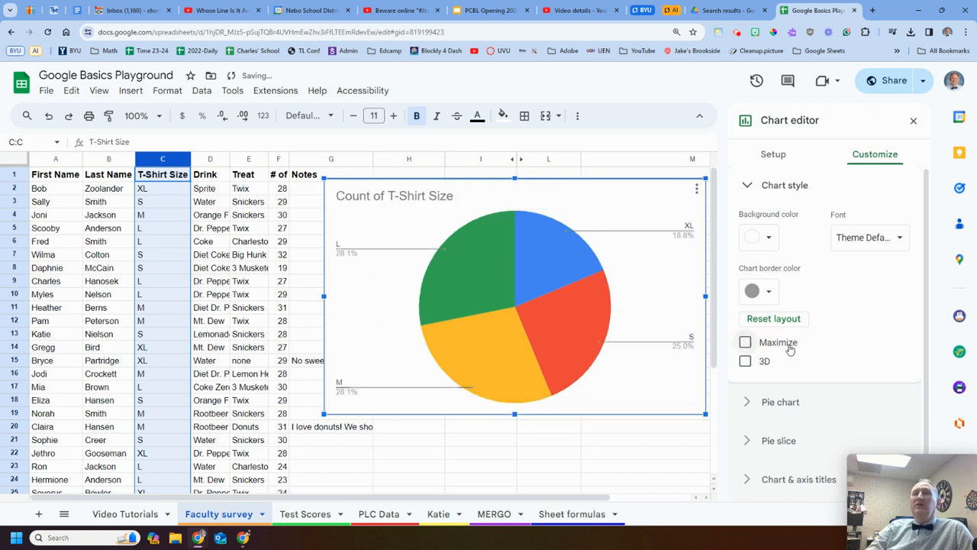
click(870, 238)
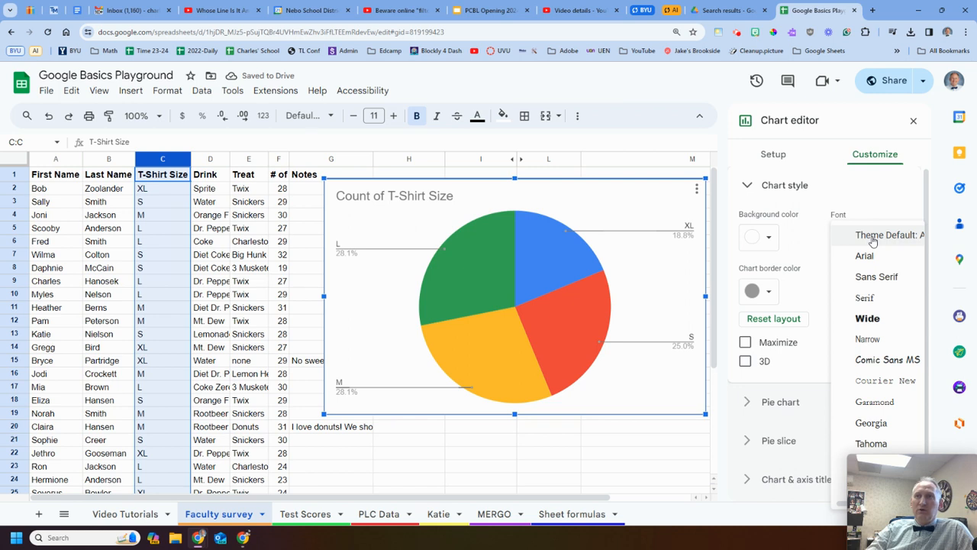
click(868, 197)
click(755, 188)
Step: Try a 25% donut hole on the pie chart and return it to 0%
click(754, 226)
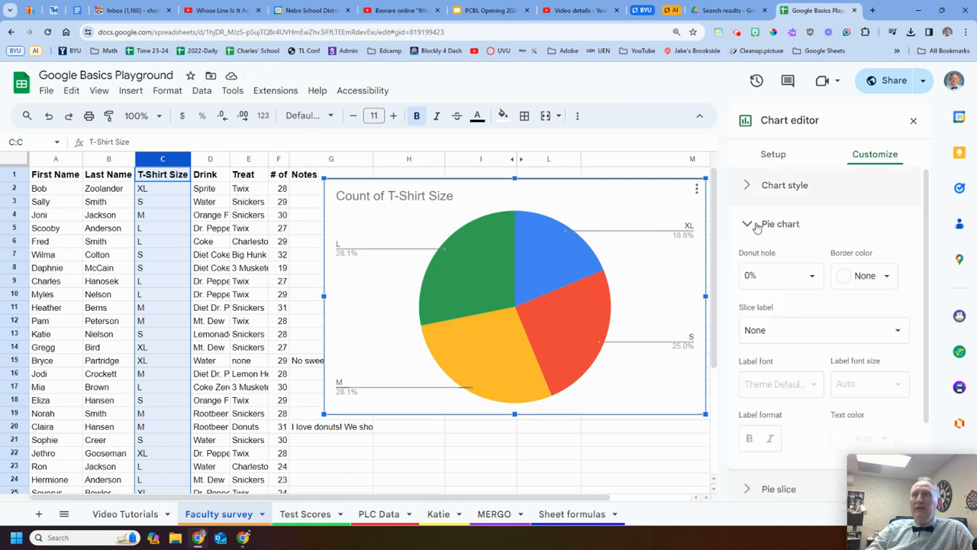
click(823, 276)
click(769, 326)
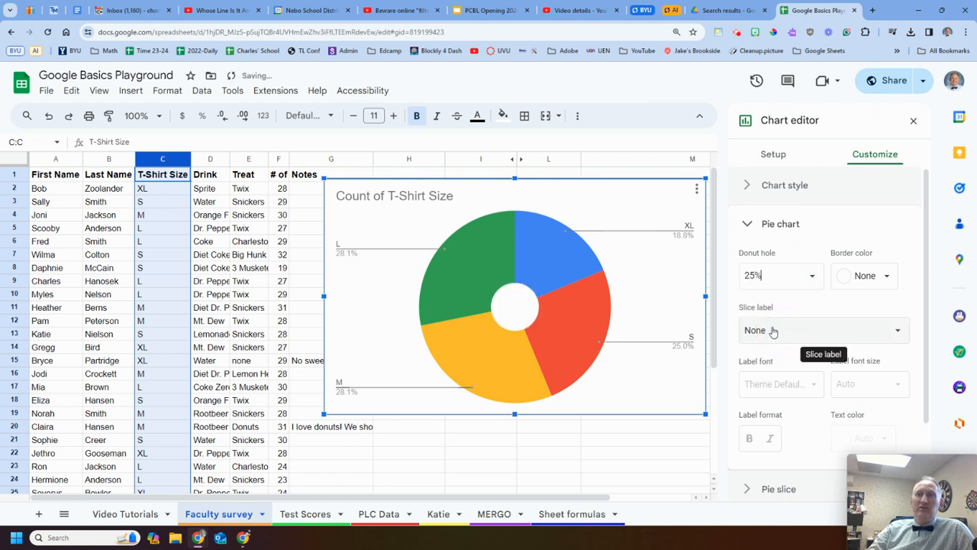
click(760, 276)
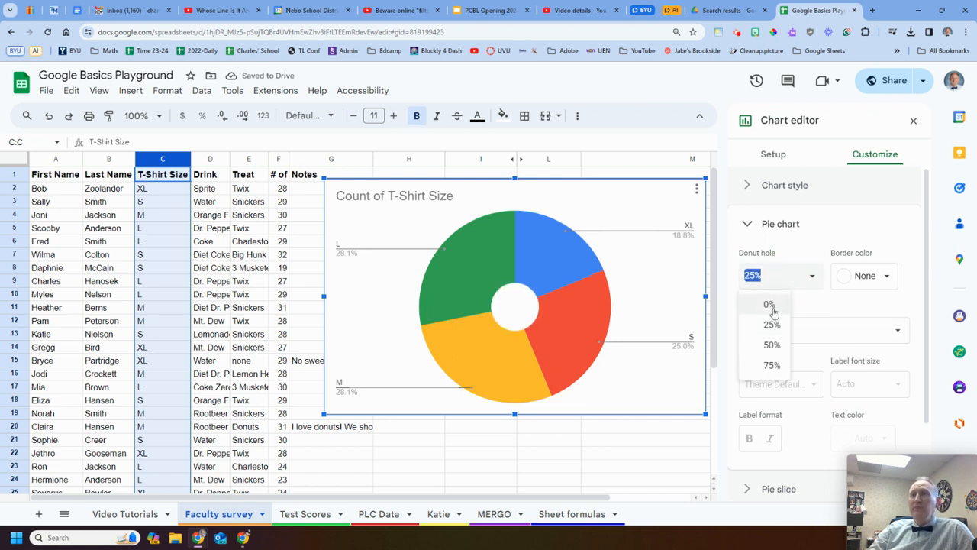
click(771, 305)
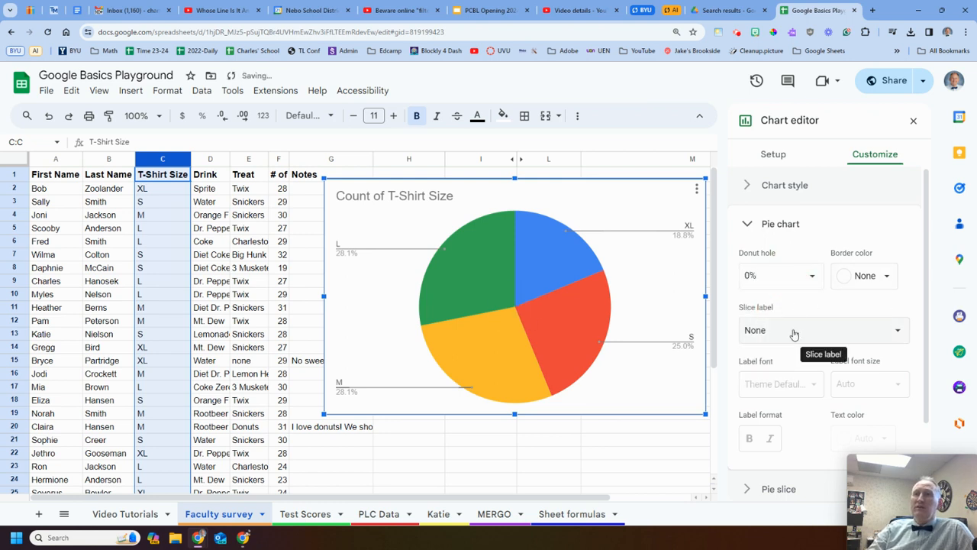
Step: Try Label, Value and Percentage as the pie chart's slice labels, settling on Value and Percentage
click(794, 333)
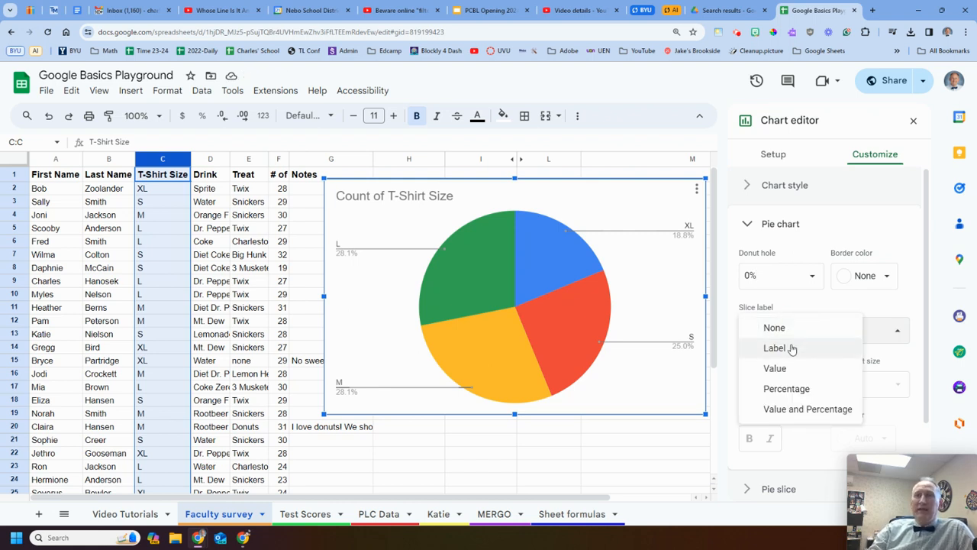
click(792, 348)
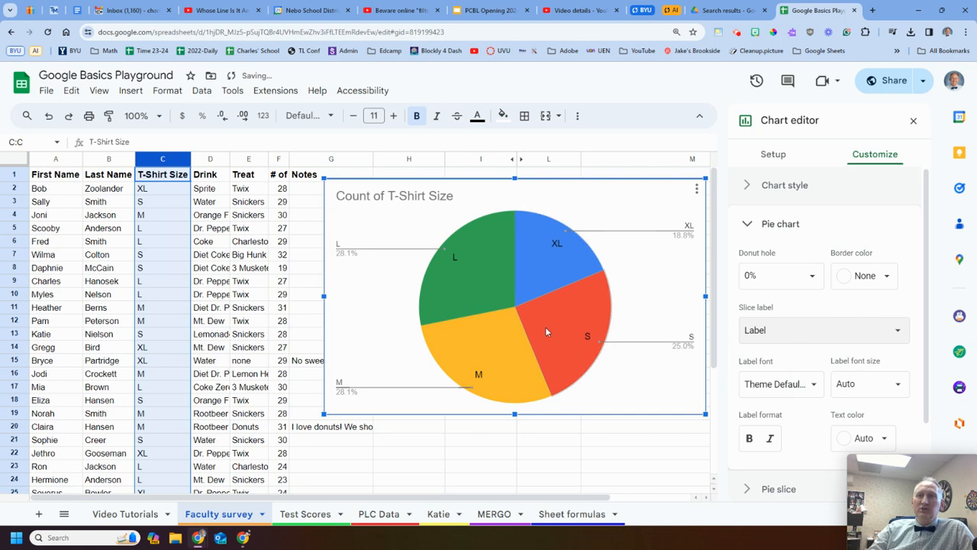
click(836, 334)
click(820, 350)
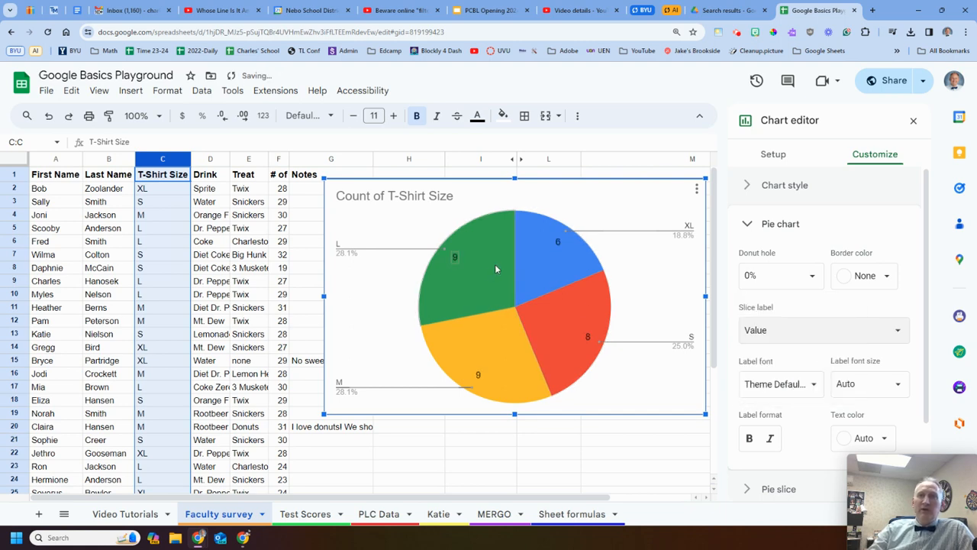
click(797, 334)
click(802, 348)
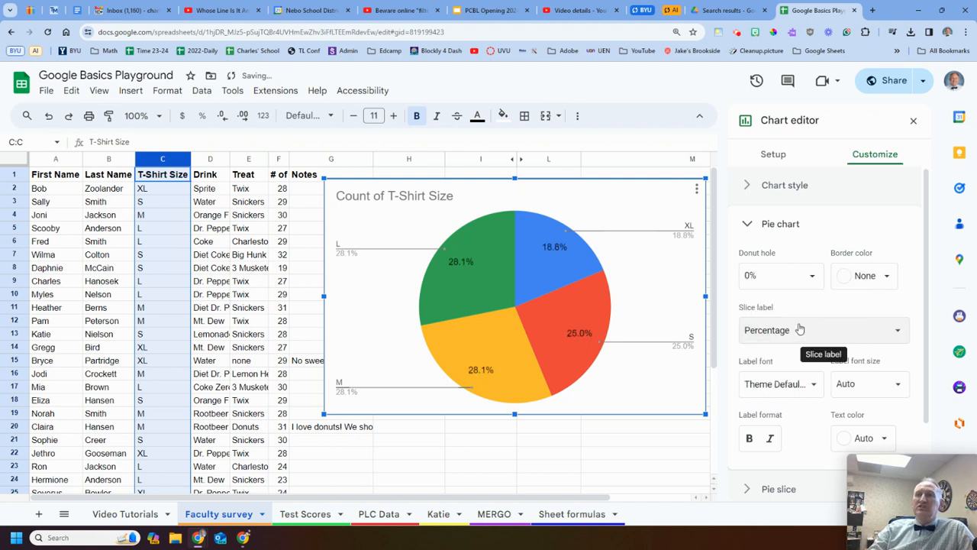
click(800, 328)
click(808, 349)
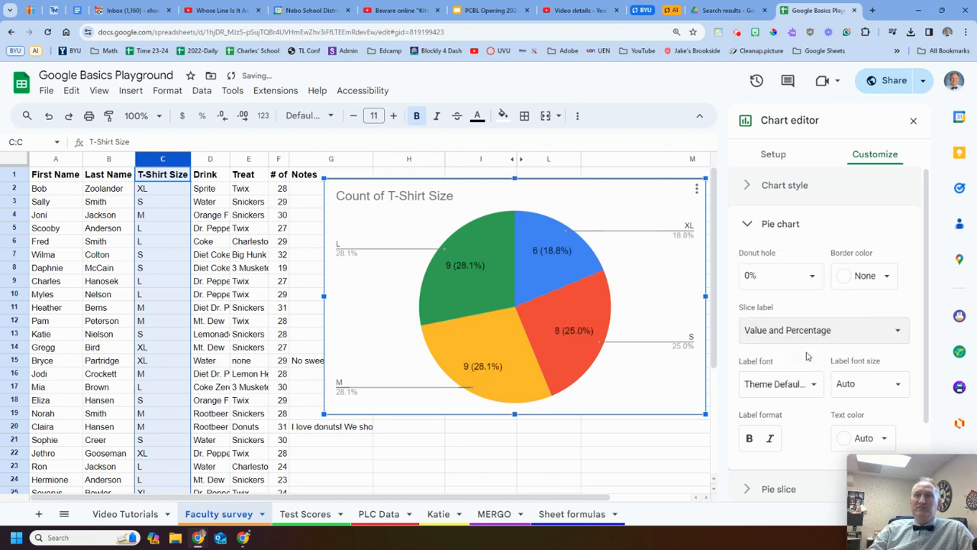
Step: Try orange and dark blue for the XL pie slice, settling on a medium cornflower blue
click(748, 224)
click(750, 263)
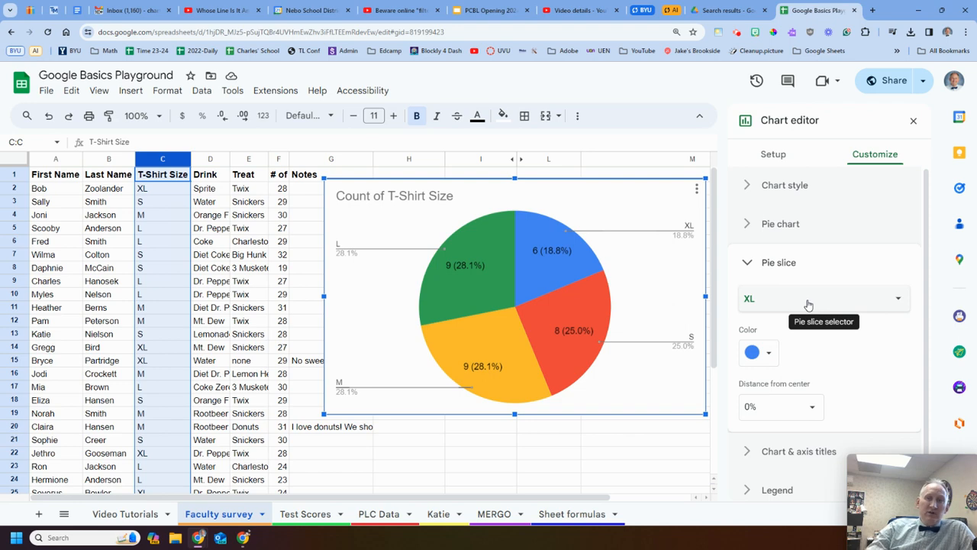
click(768, 353)
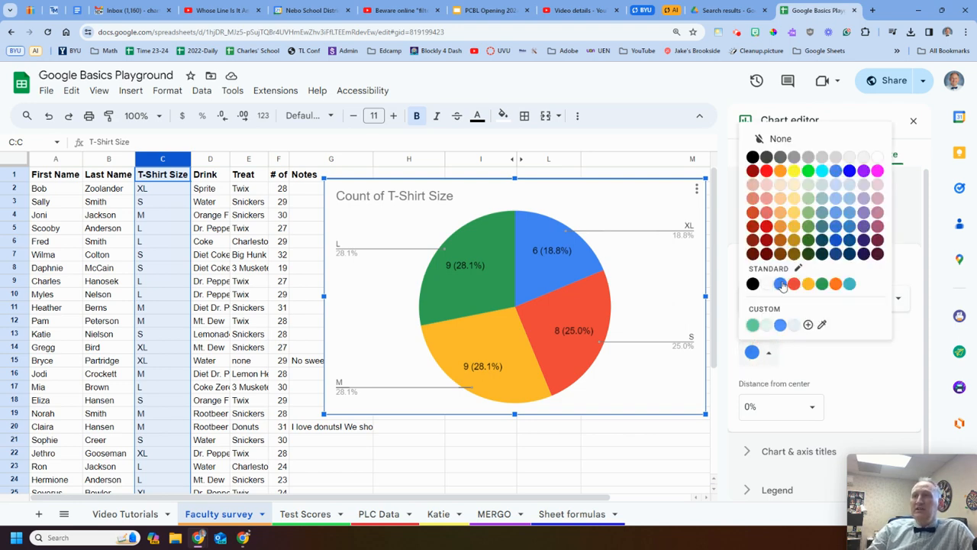
click(780, 173)
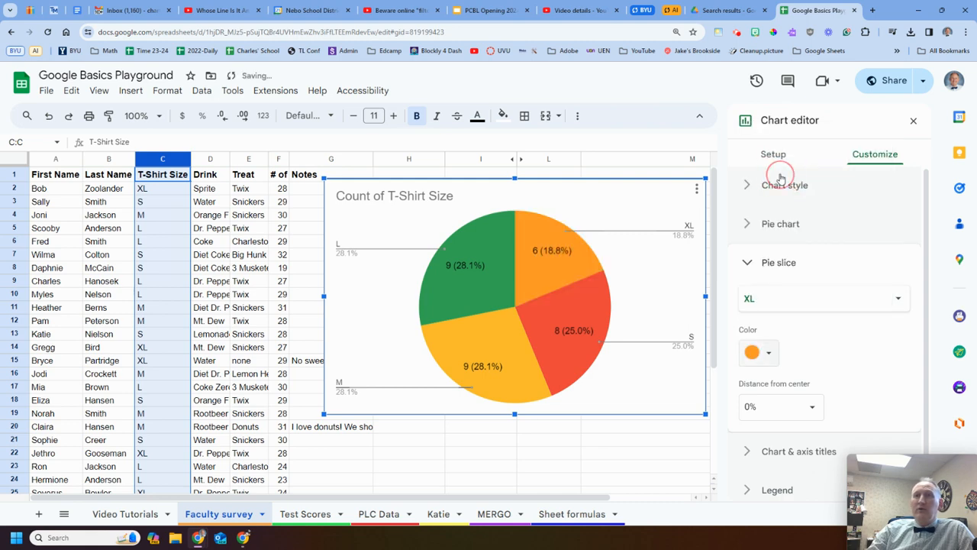
click(768, 353)
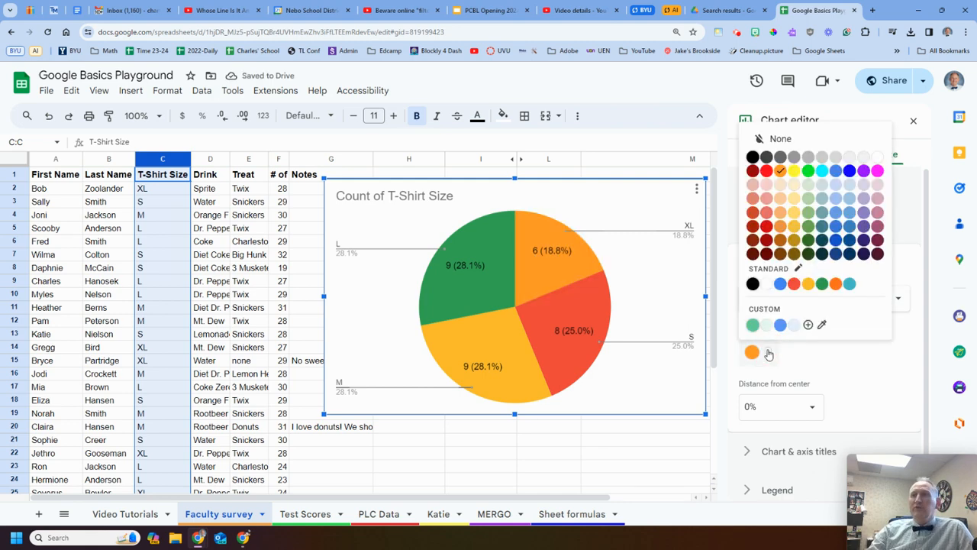
click(850, 170)
scroll(817, 342, down, 1)
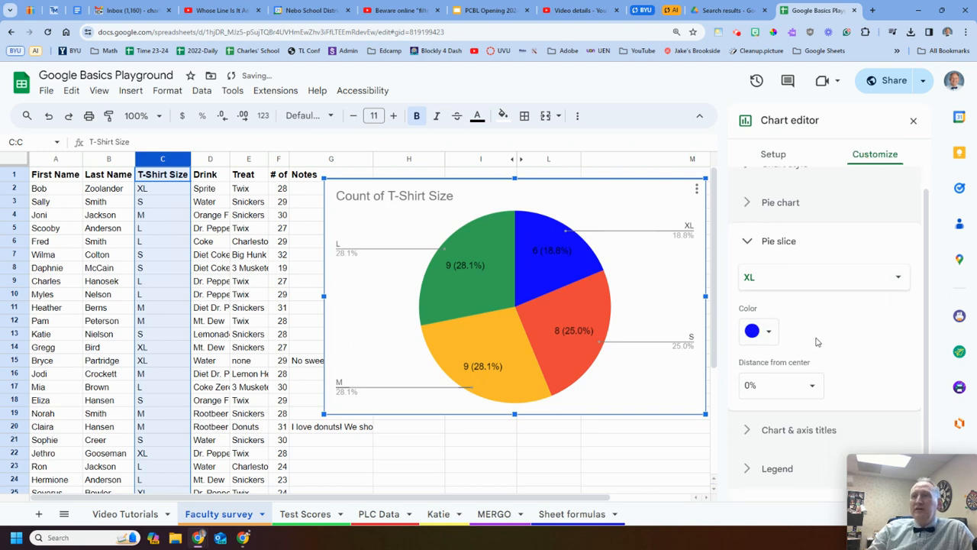
click(770, 332)
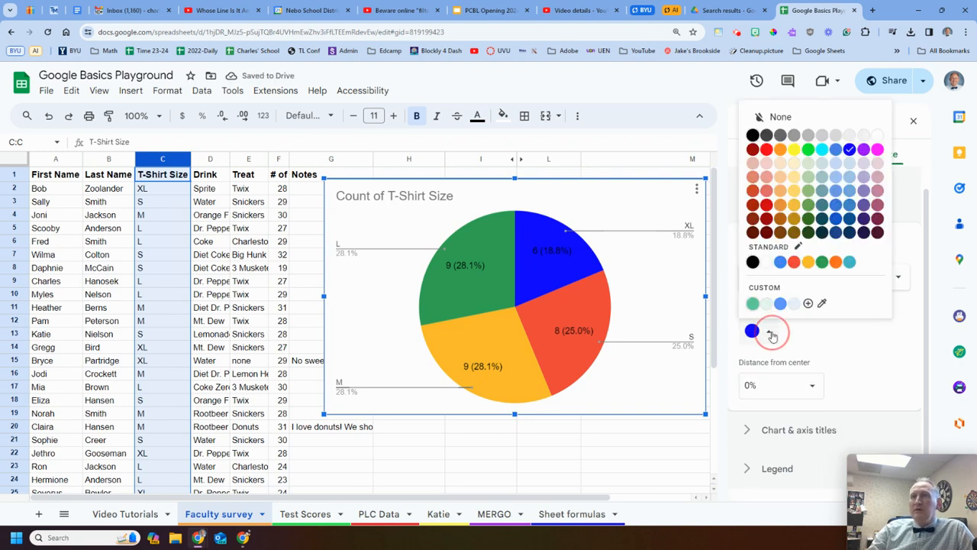
click(834, 155)
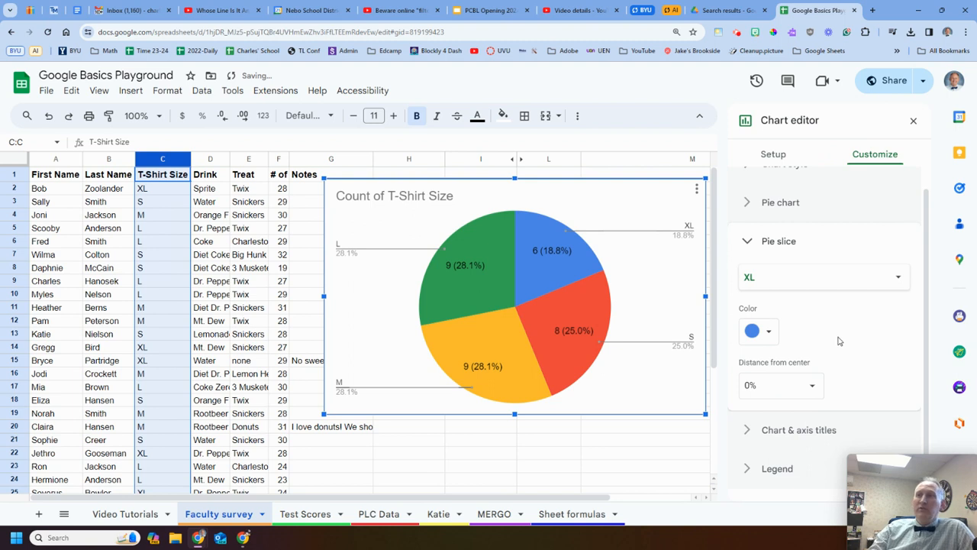
Step: Try pulling the XL slice 25% and 50% away from the center, and return its distance to 0%
click(813, 387)
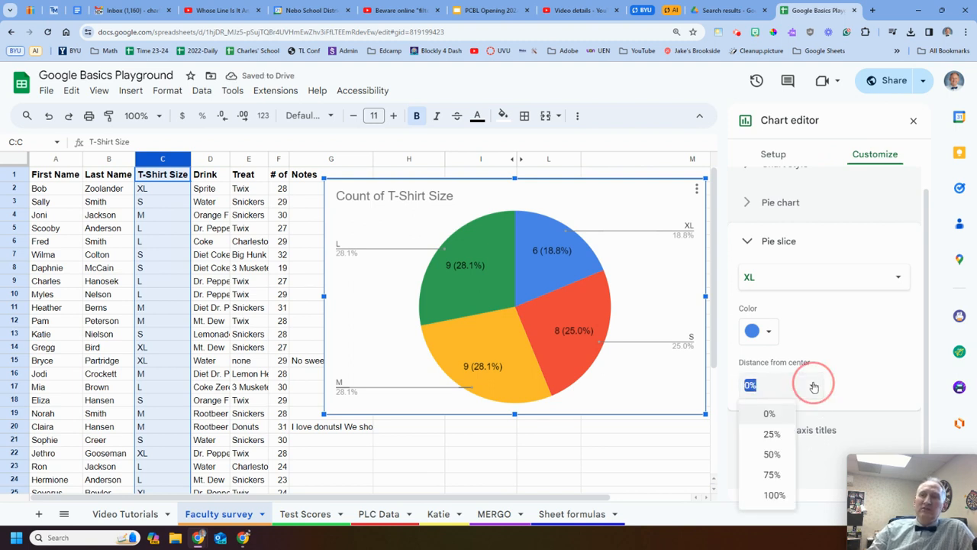
click(772, 433)
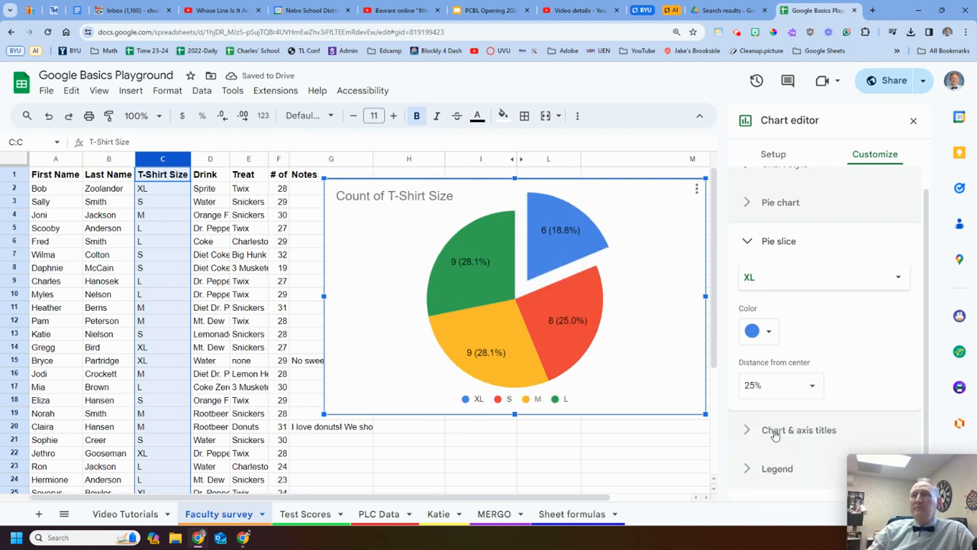
click(778, 385)
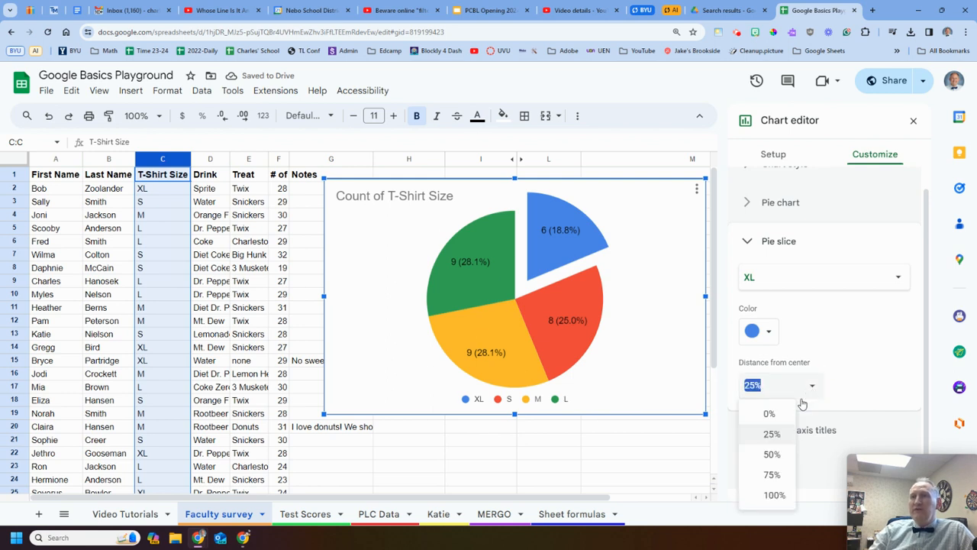
click(772, 455)
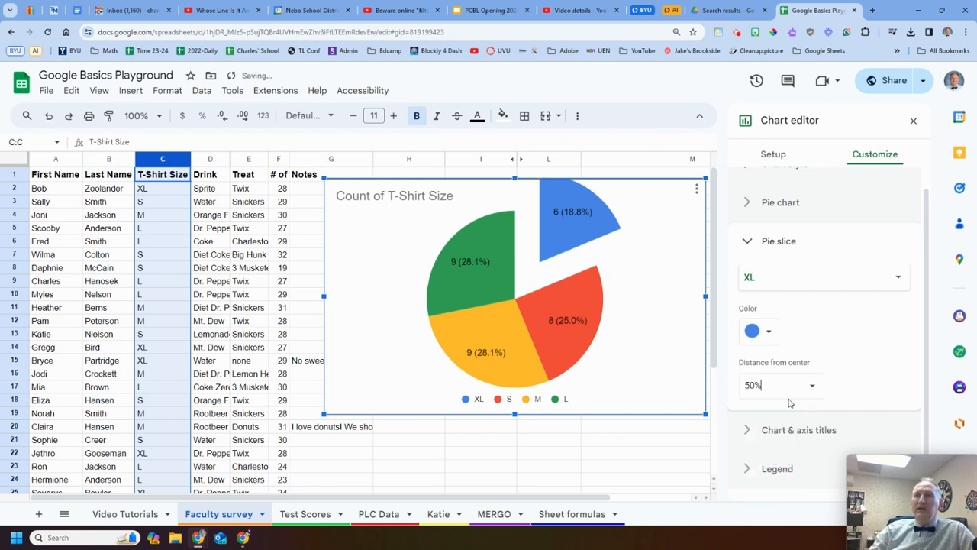
click(807, 386)
click(770, 413)
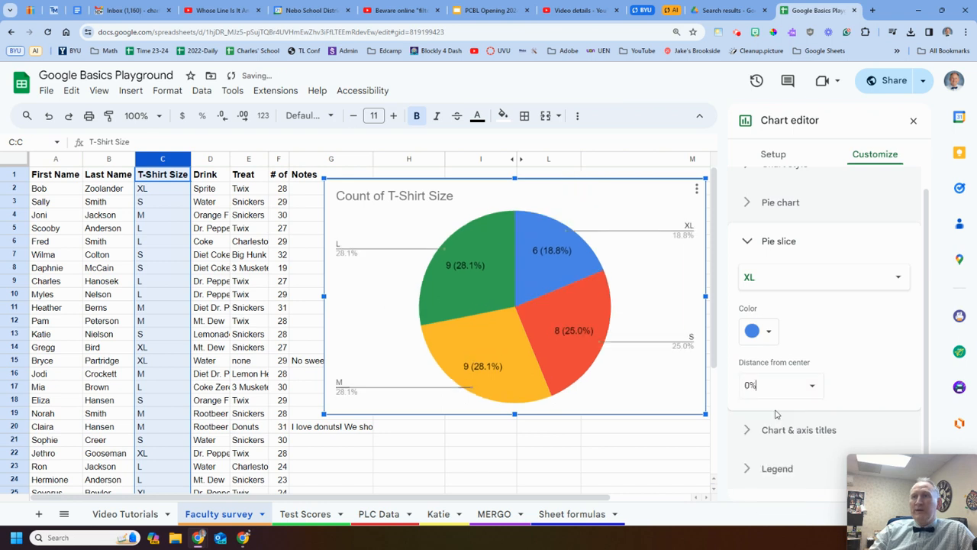
Step: Remove "Count of" from the chart title so it reads "T-Shirt Size"
click(744, 242)
click(748, 301)
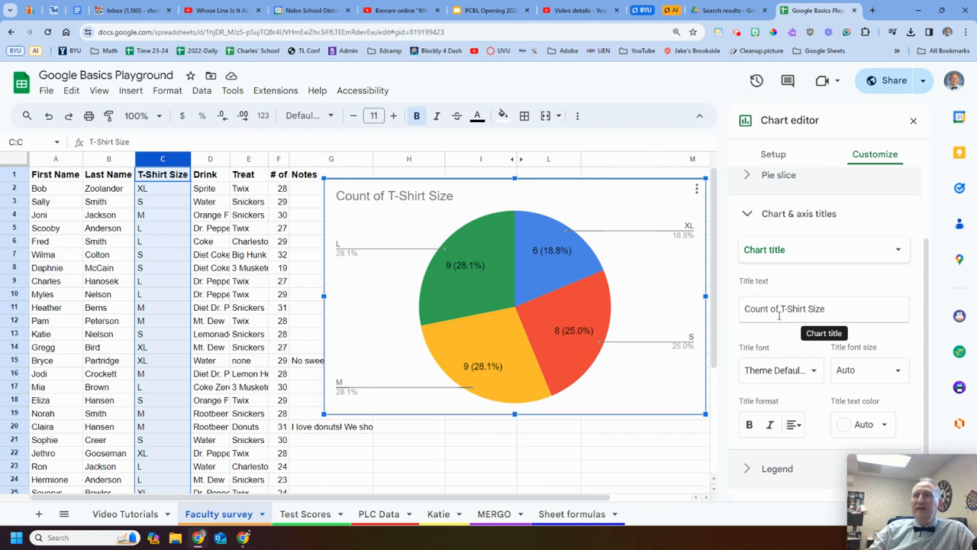
drag(779, 308, 604, 332)
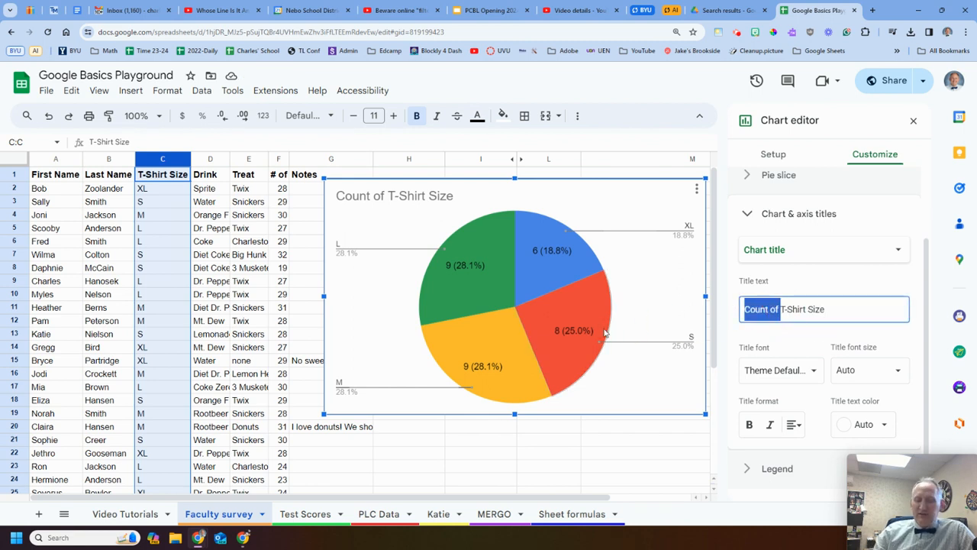
key(BackSpace)
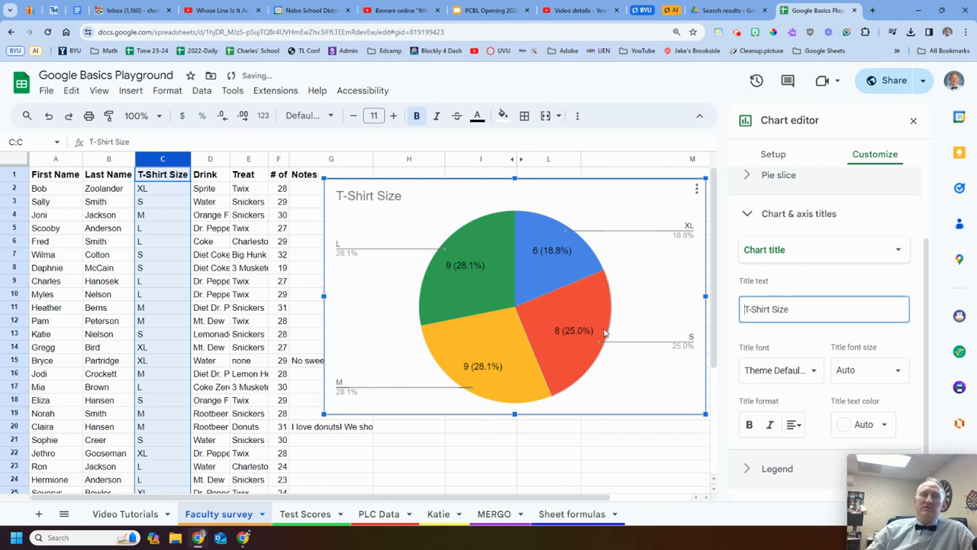
click(815, 268)
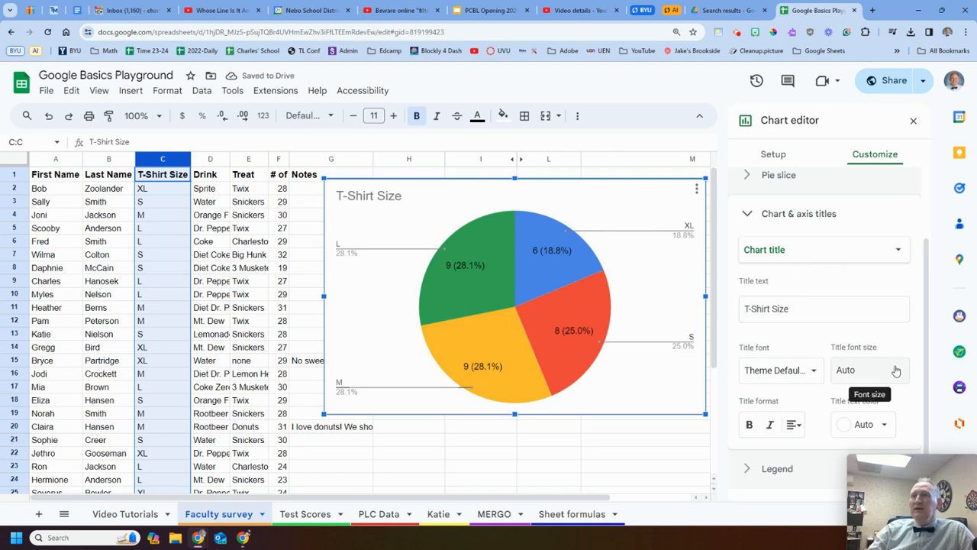
Step: Try white as the chart title's text color, settling on black
click(888, 426)
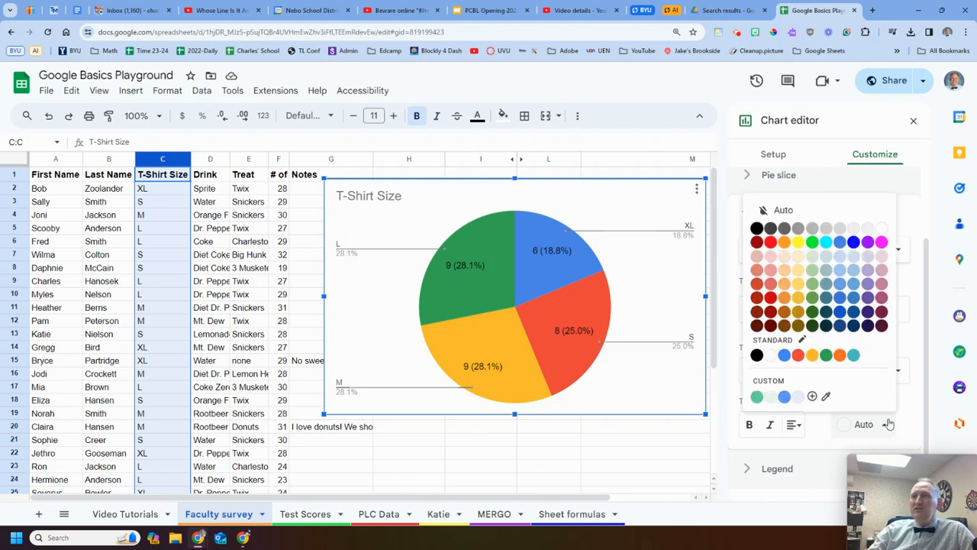
click(883, 232)
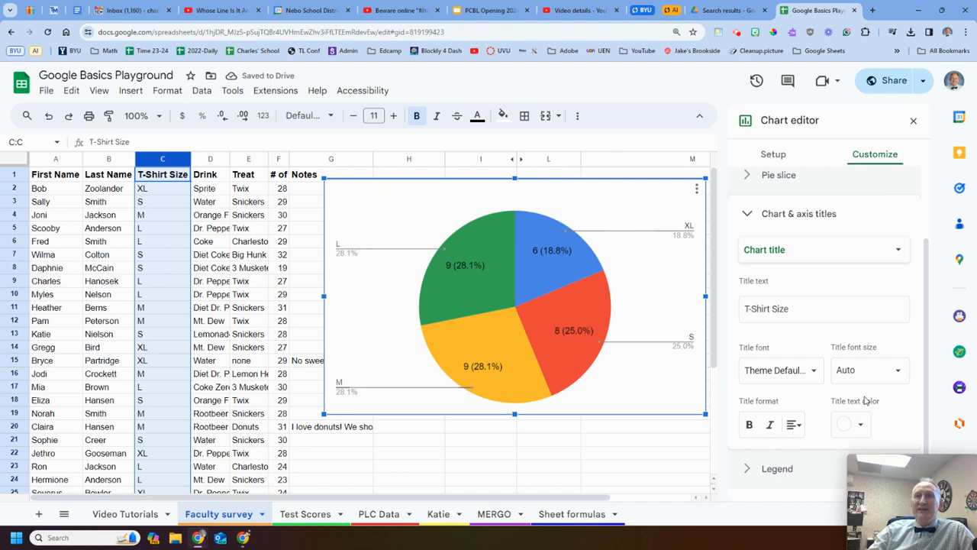
click(854, 424)
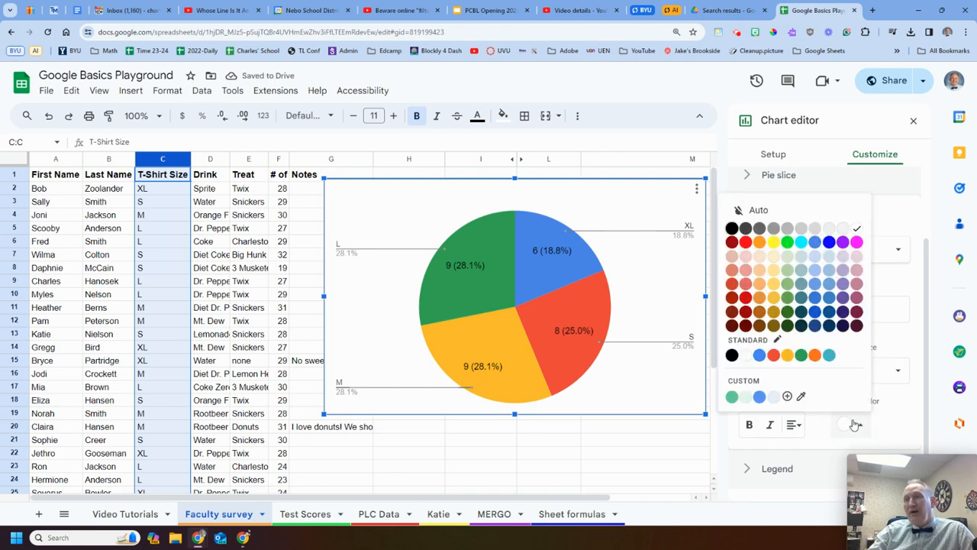
click(732, 229)
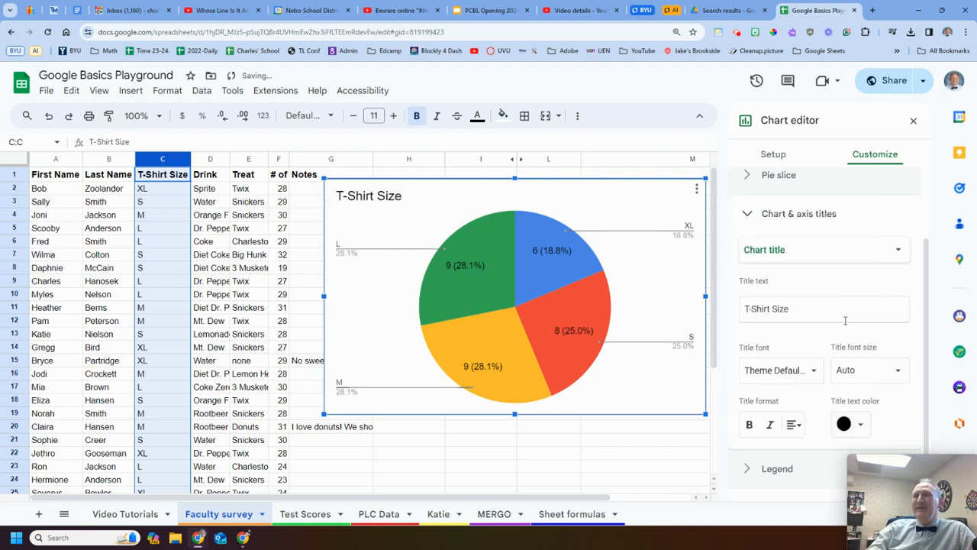
Step: Try the Top, Bottom, Left and Labeled legend positions for the pie chart, settling on Top
click(770, 468)
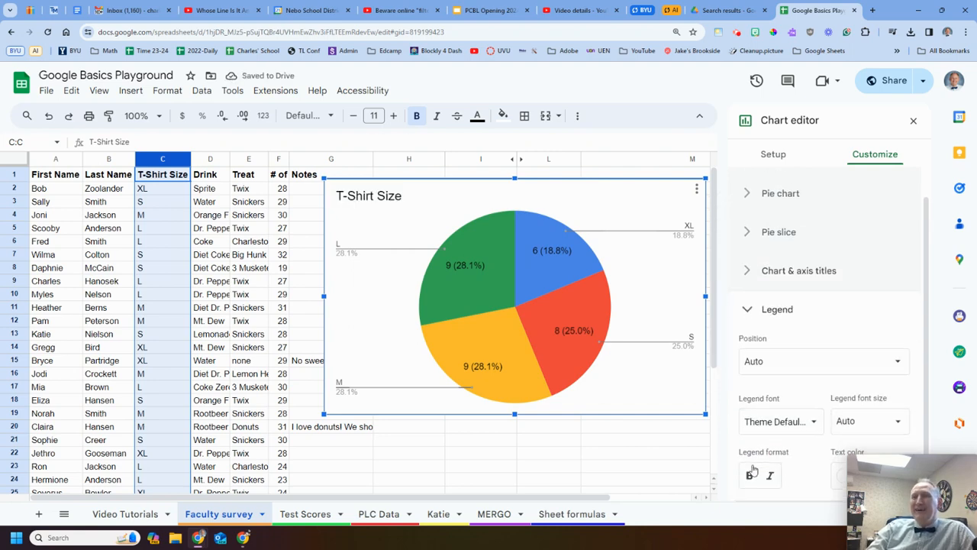
click(801, 366)
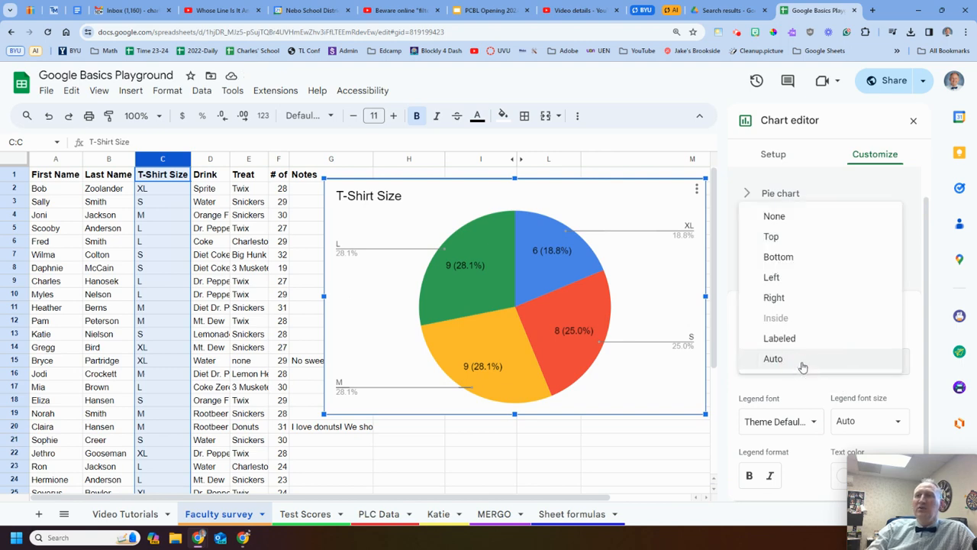
click(795, 238)
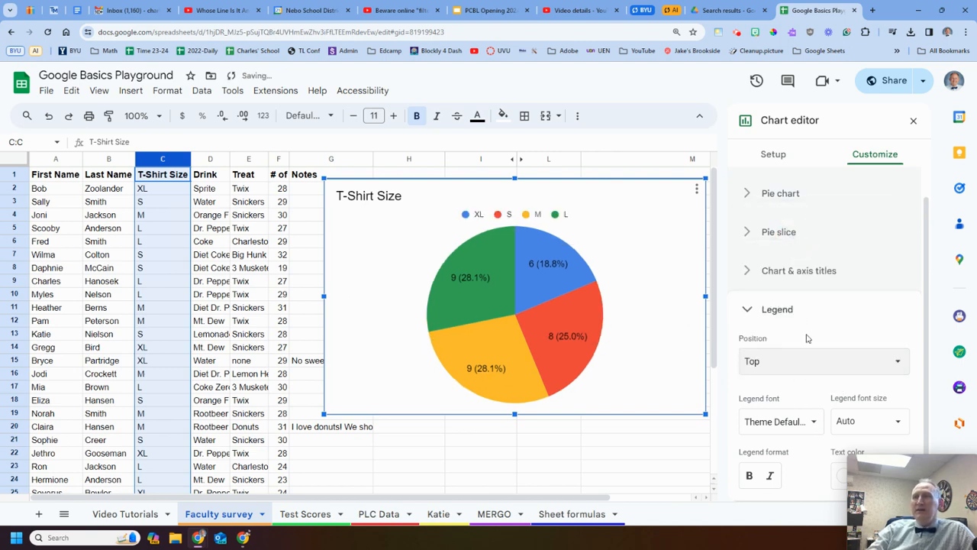
click(802, 364)
click(808, 380)
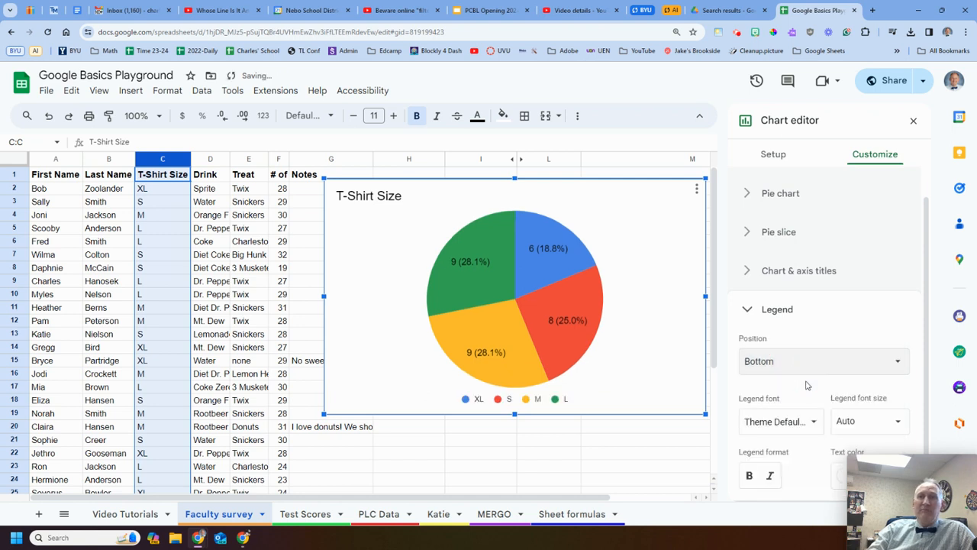
click(800, 369)
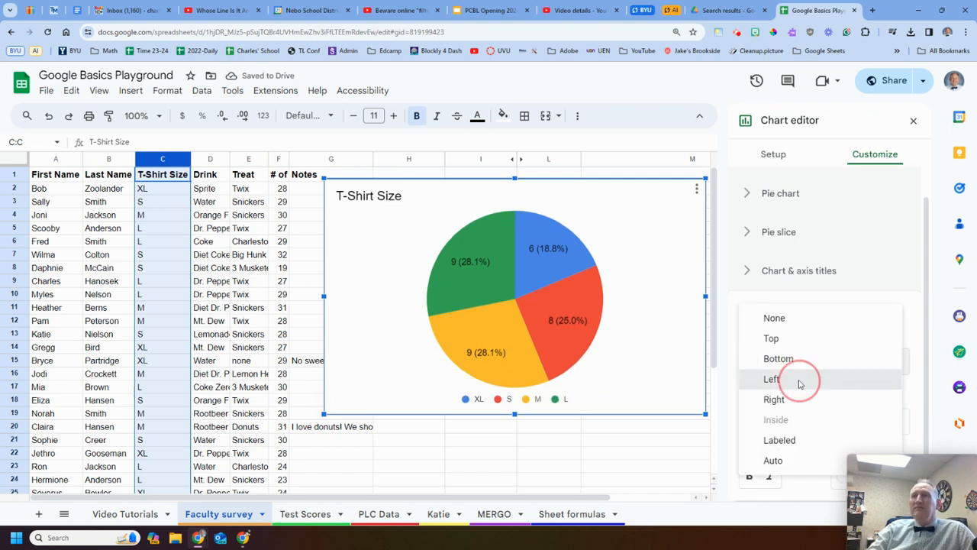
click(799, 383)
click(798, 373)
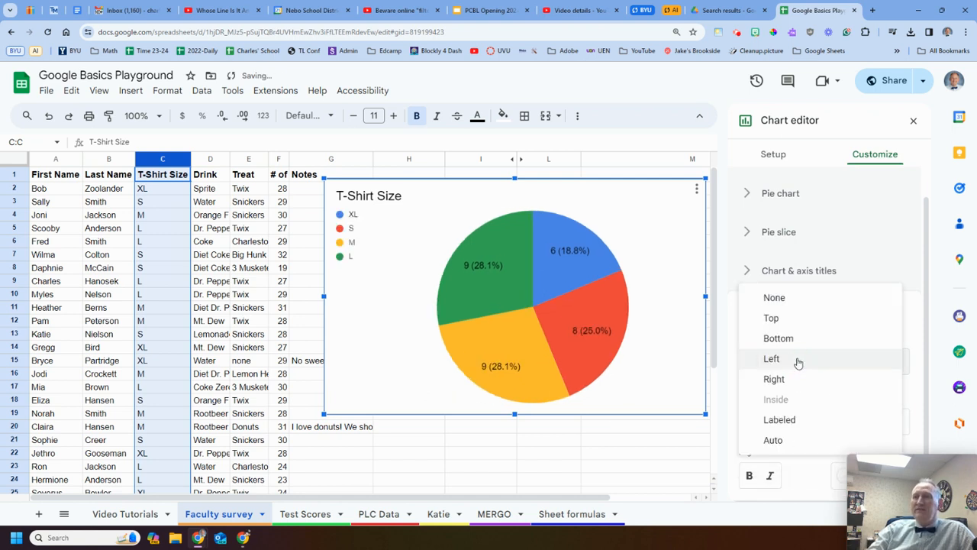
click(810, 421)
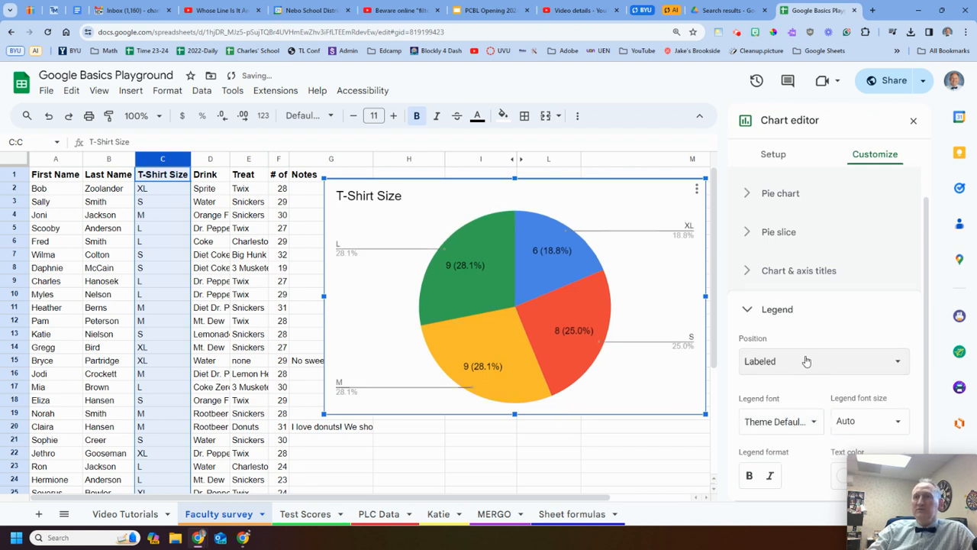
click(806, 361)
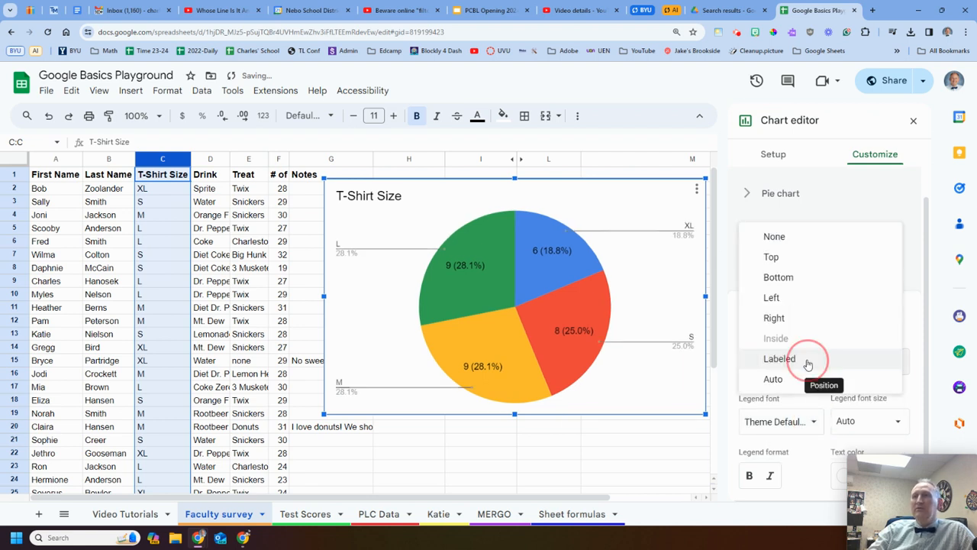
click(800, 259)
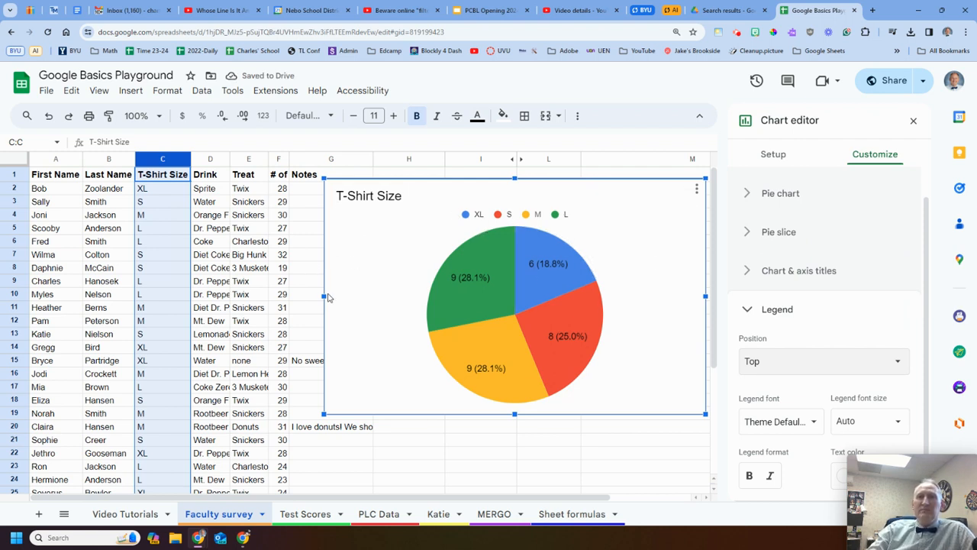
Step: Narrow the pie chart from its left edge to uncover the Notes column, and move it down beside rows 15 to 33
drag(325, 297, 397, 297)
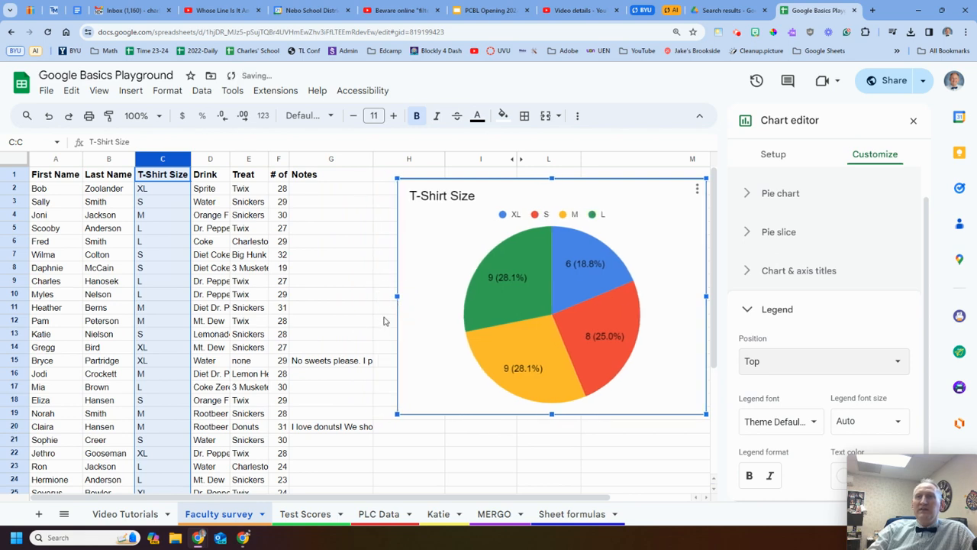
scroll(305, 337, down, 3)
scroll(275, 367, up, 3)
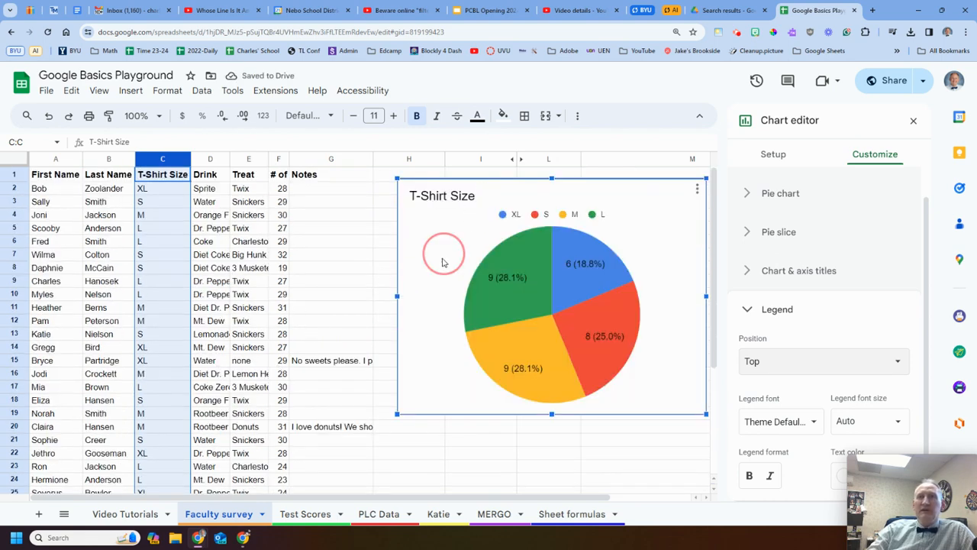
drag(441, 257, 421, 448)
scroll(282, 260, down, 5)
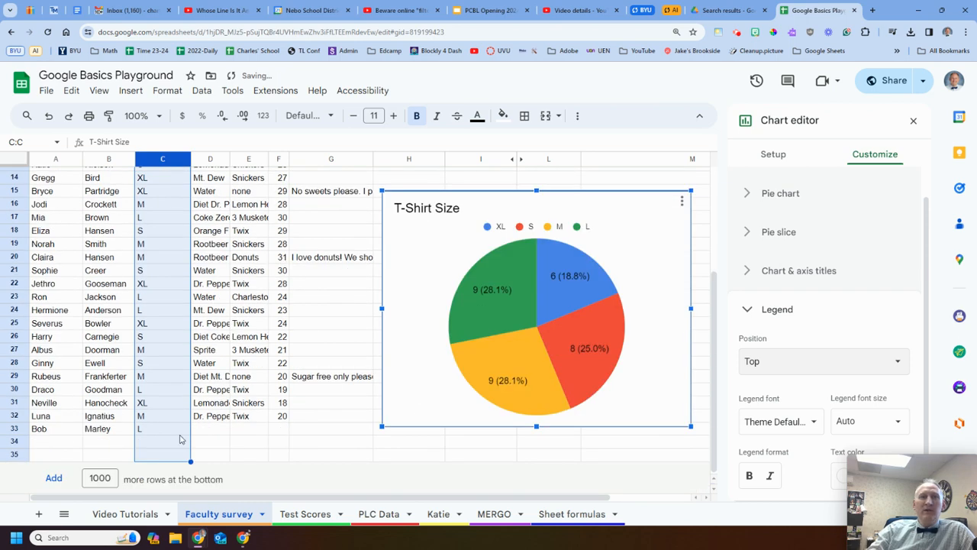
Step: Enter L as the T-shirt size in cells C34 and C35, below the last survey entry
click(174, 448)
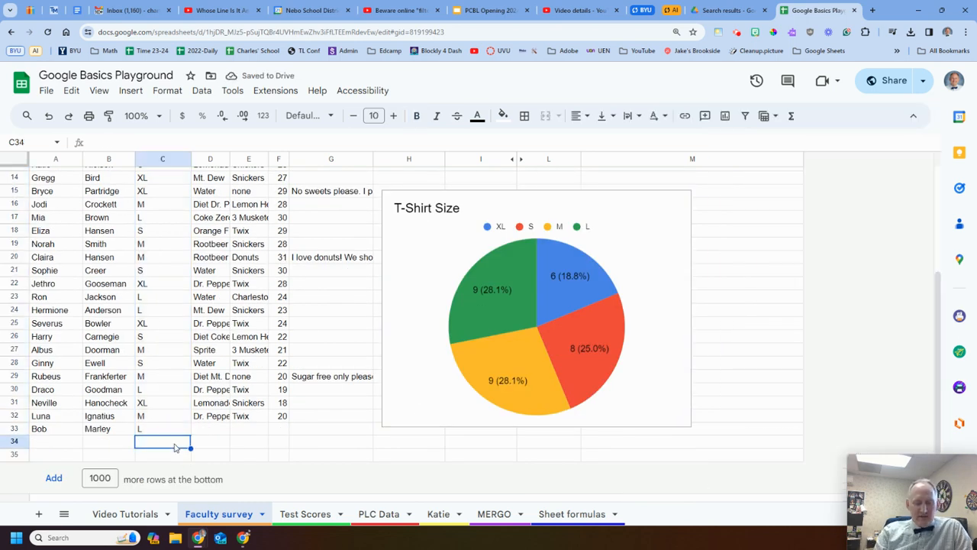
text(L)
key(Return)
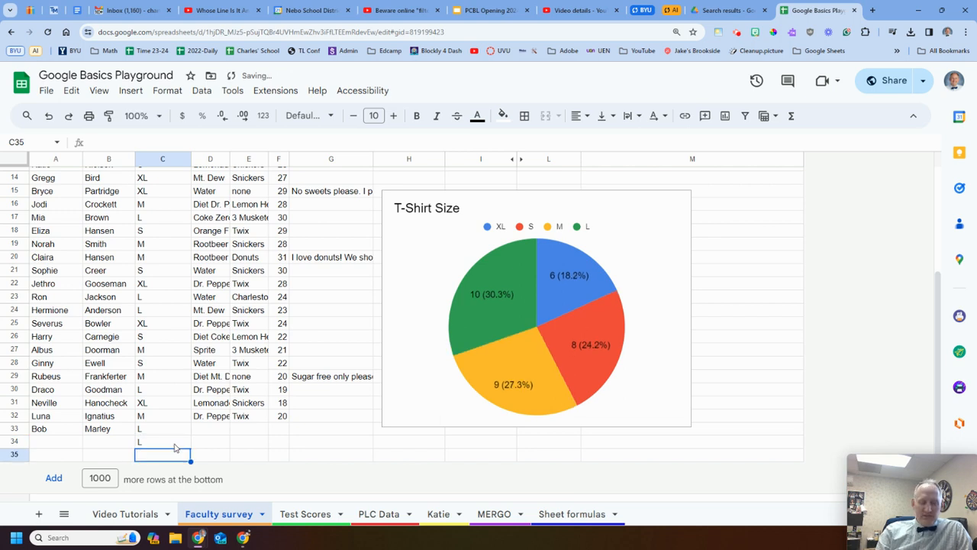
text(L)
key(Return)
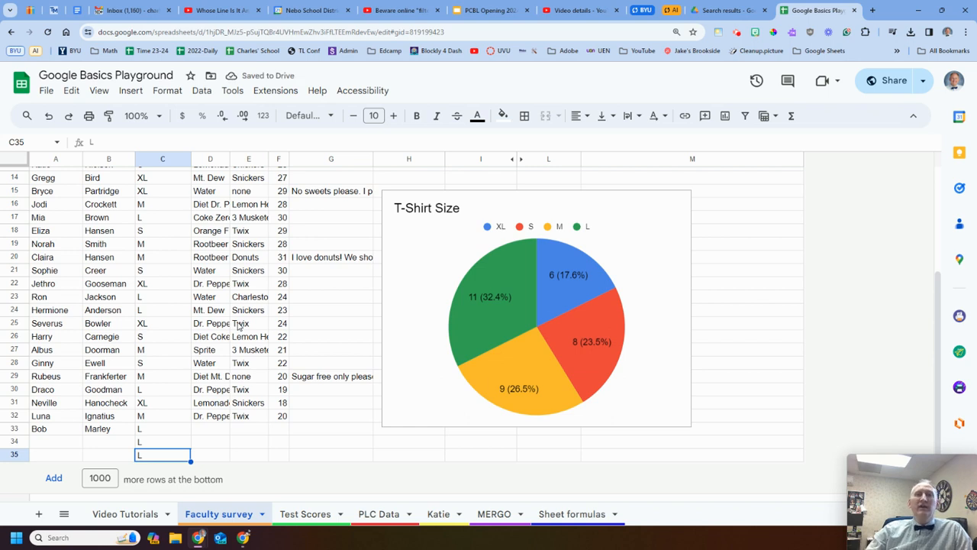
Step: Open the pie chart's setup settings and check which data range it uses
click(410, 263)
double_click(412, 262)
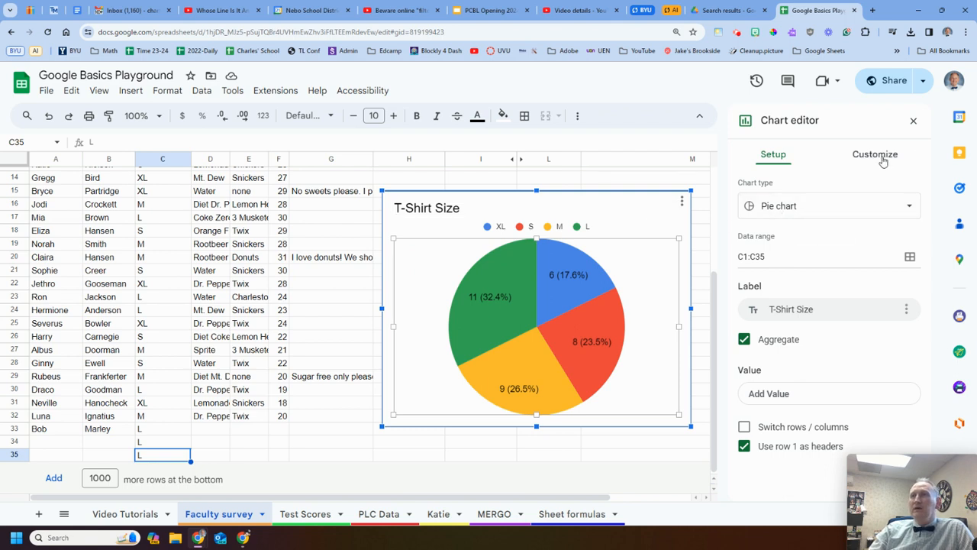
click(778, 256)
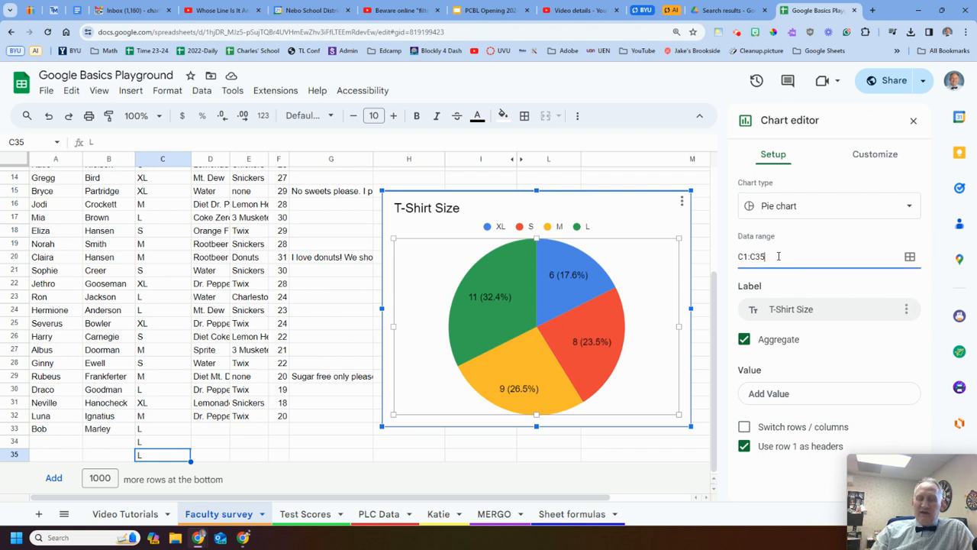
click(825, 168)
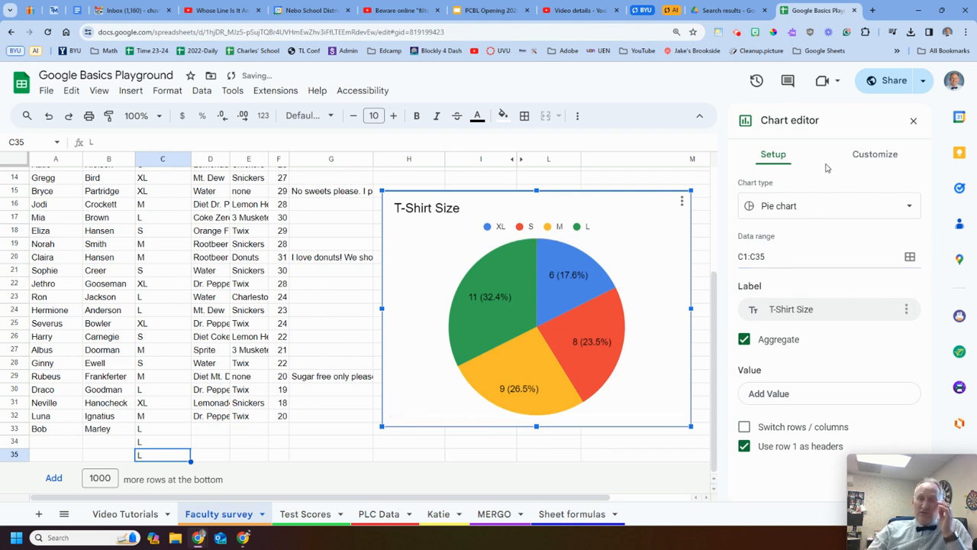
Step: Add 10 more rows at the bottom of the Faculty survey sheet
click(97, 478)
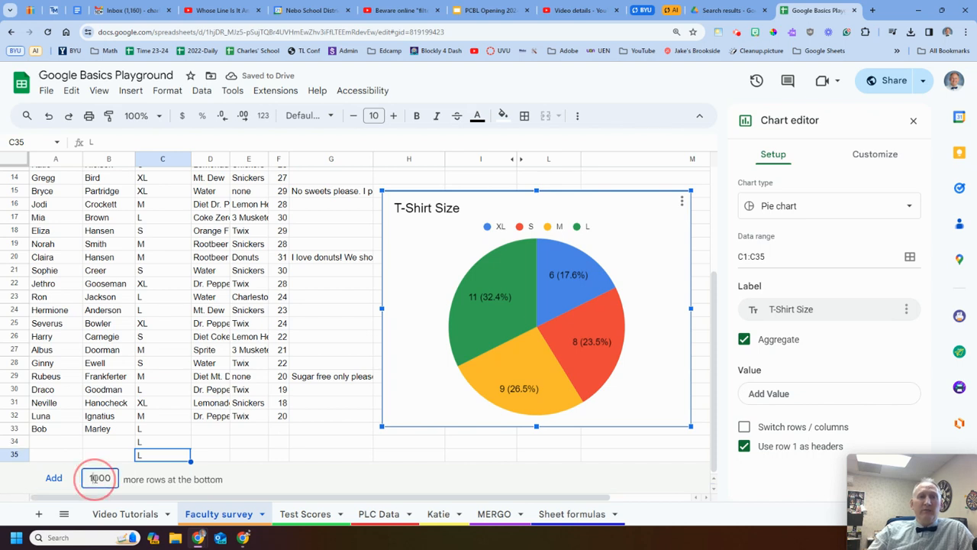
double_click(99, 477)
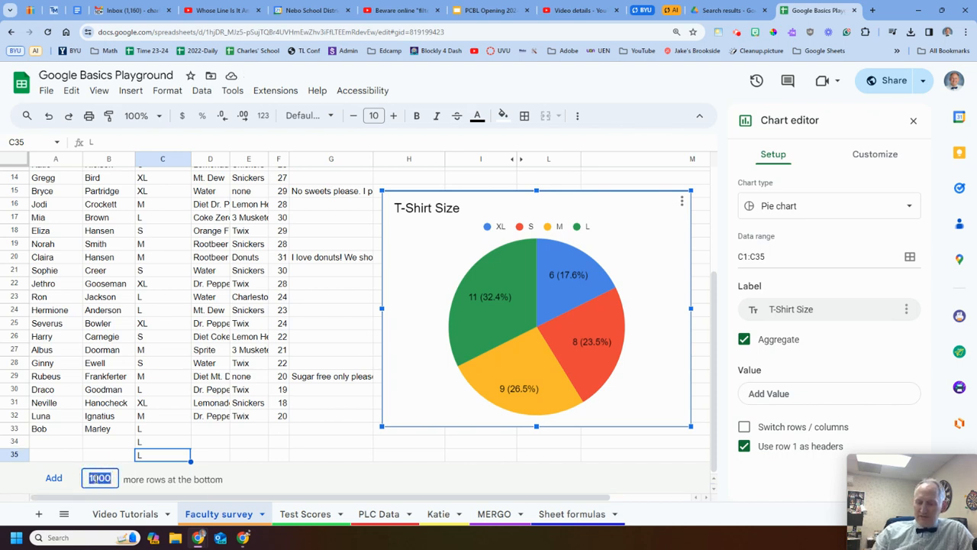
text(1)
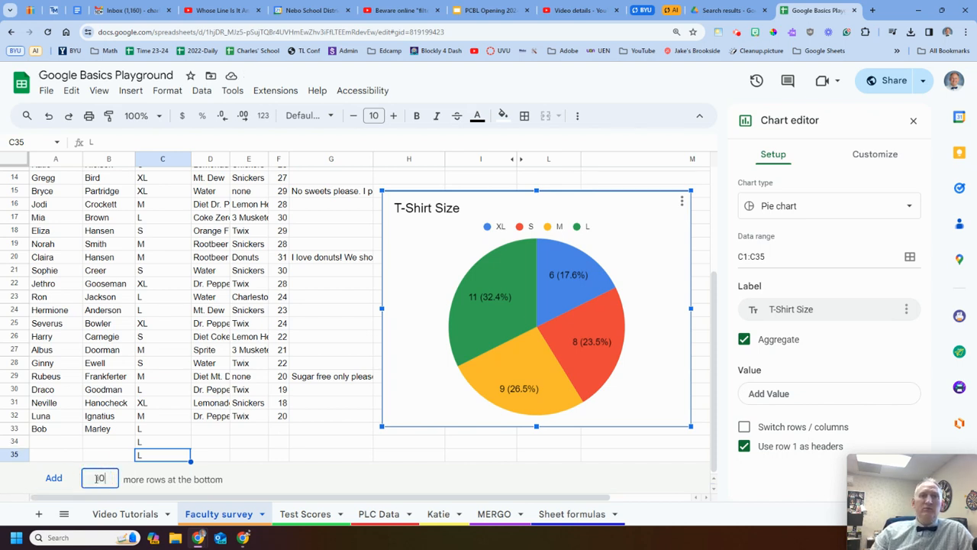
text(0)
key(Return)
click(634, 360)
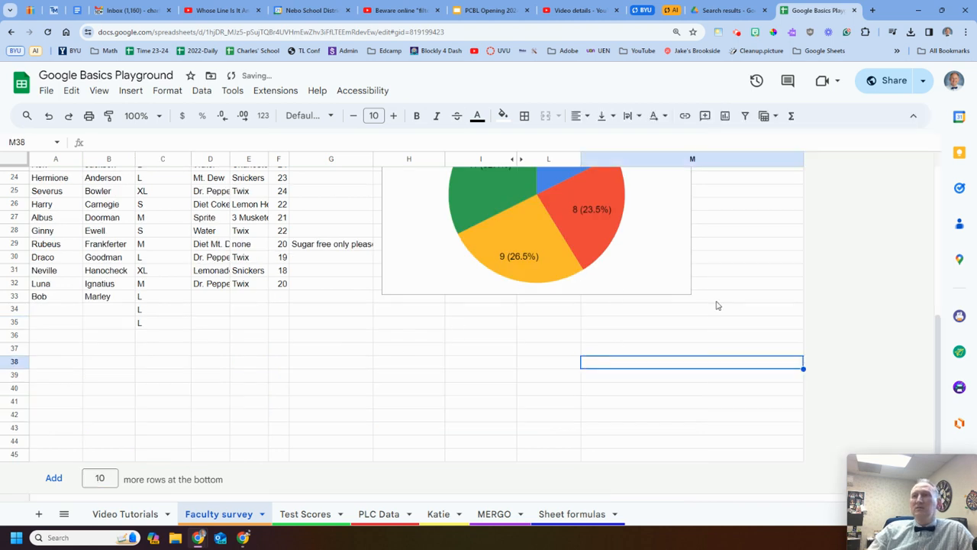
Step: Set the pie chart's data range to C1:C45 and close the chart editor
double_click(425, 252)
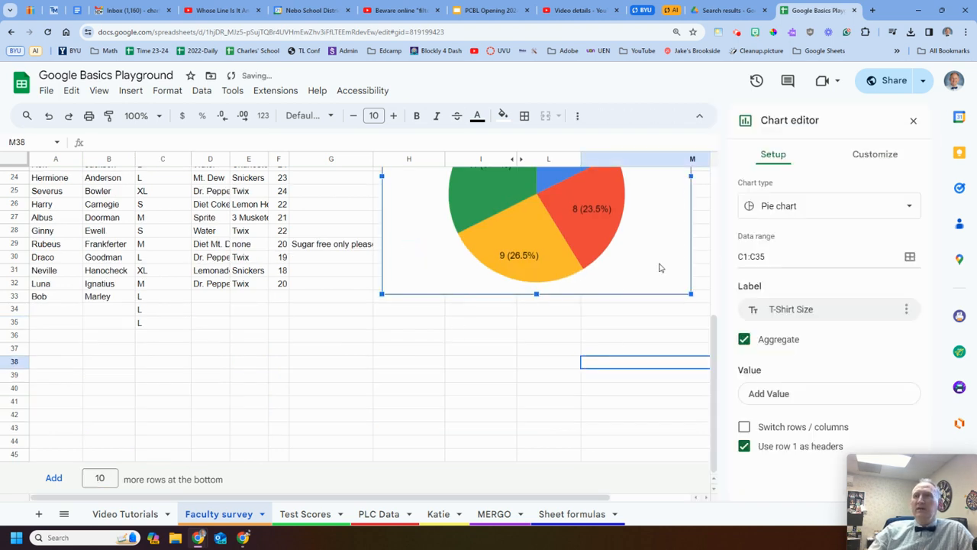
click(754, 256)
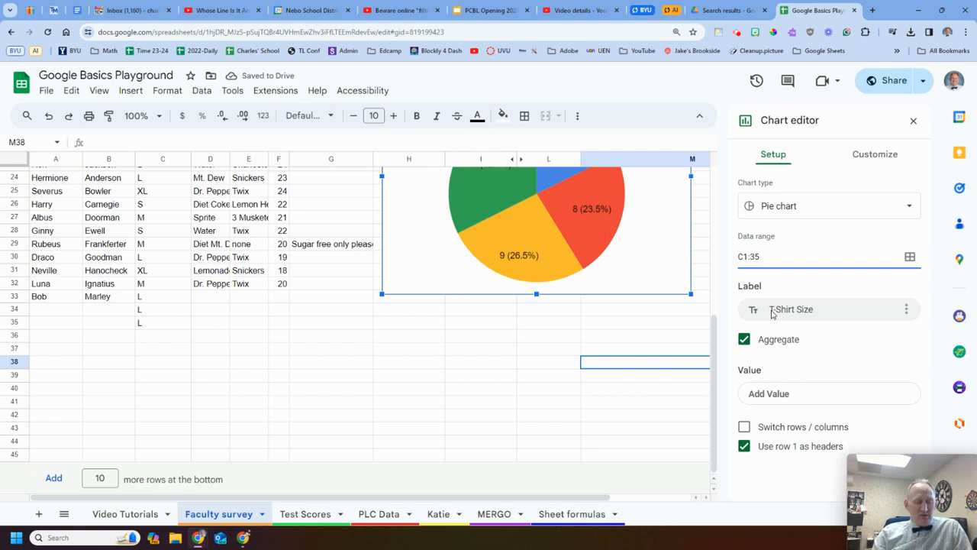
text(C)
key(Delete)
key(Delete)
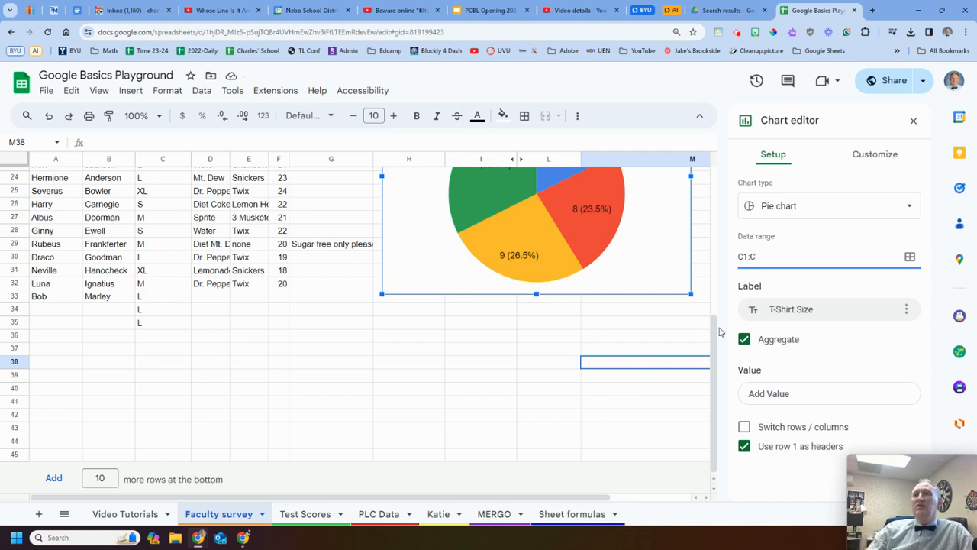
text(45)
click(843, 354)
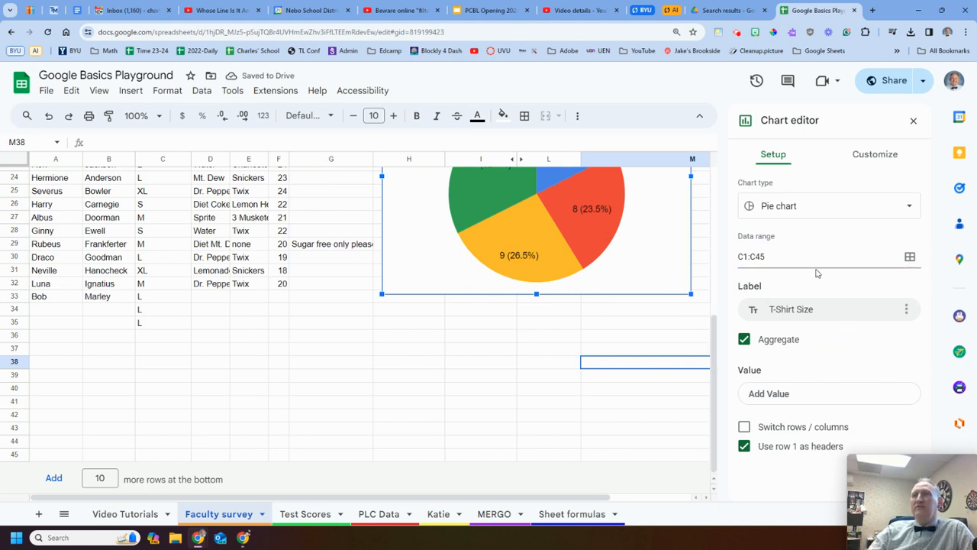
click(887, 157)
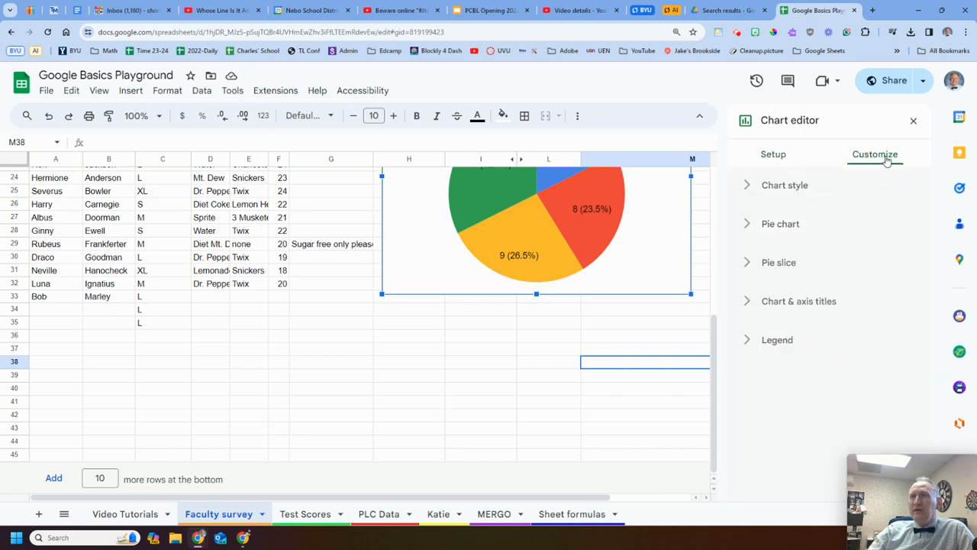
click(912, 120)
Step: Move the pie chart up and to the right so it spans columns H to M beside rows 12 to 29
scroll(580, 361, up, 4)
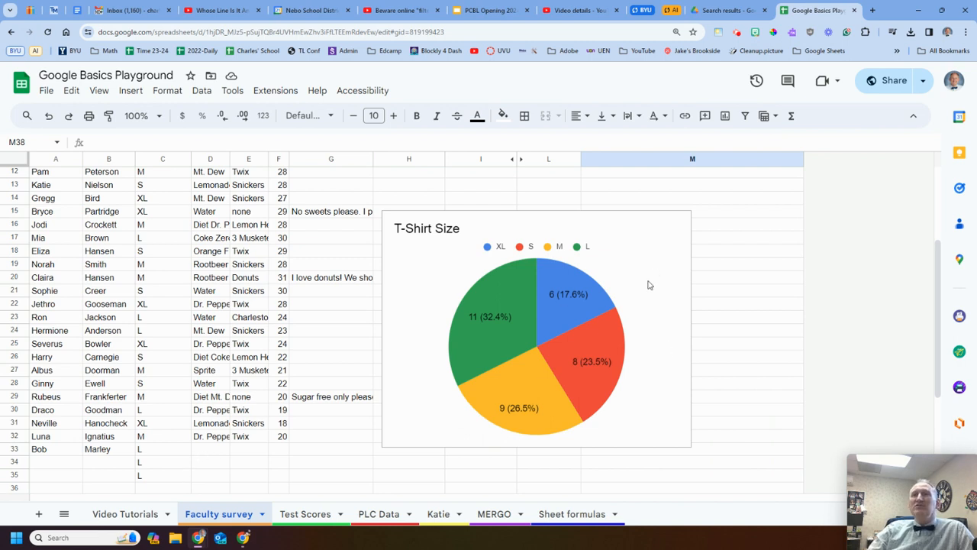
click(681, 264)
drag(692, 258, 715, 234)
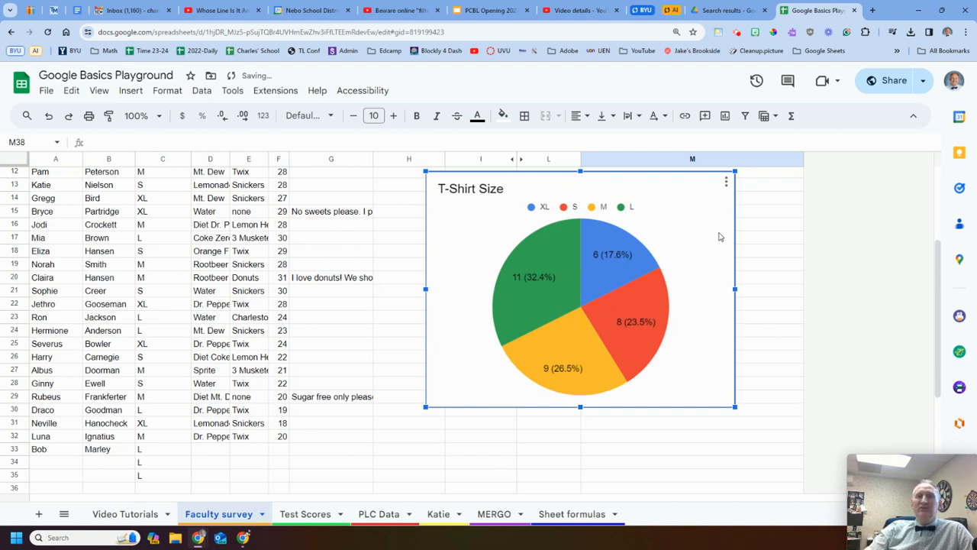